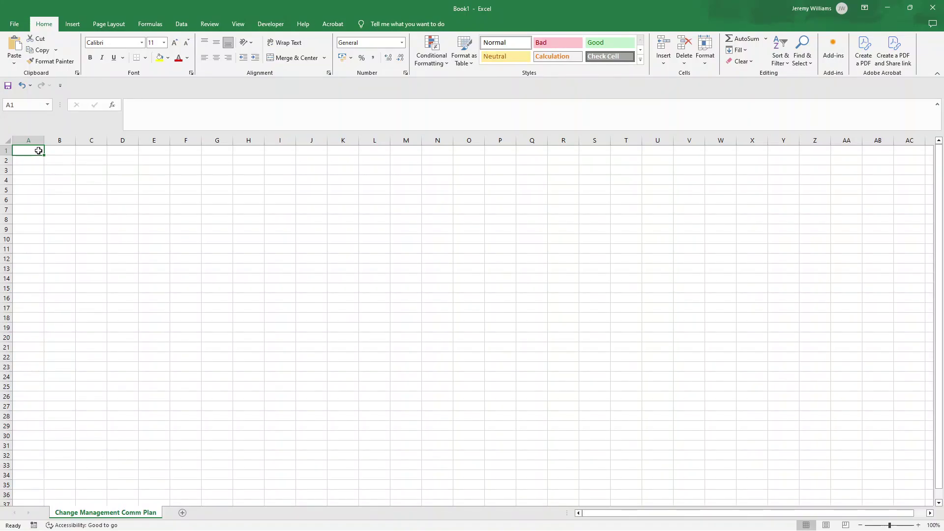
Draw a rectangle banner across A1:S3 and apply the grey shape style
left_click(72, 24)
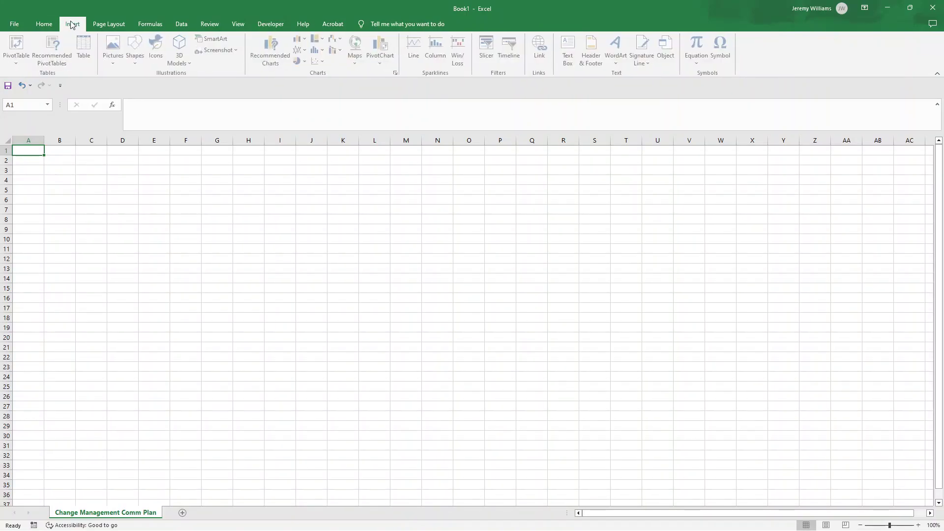
left_click(138, 62)
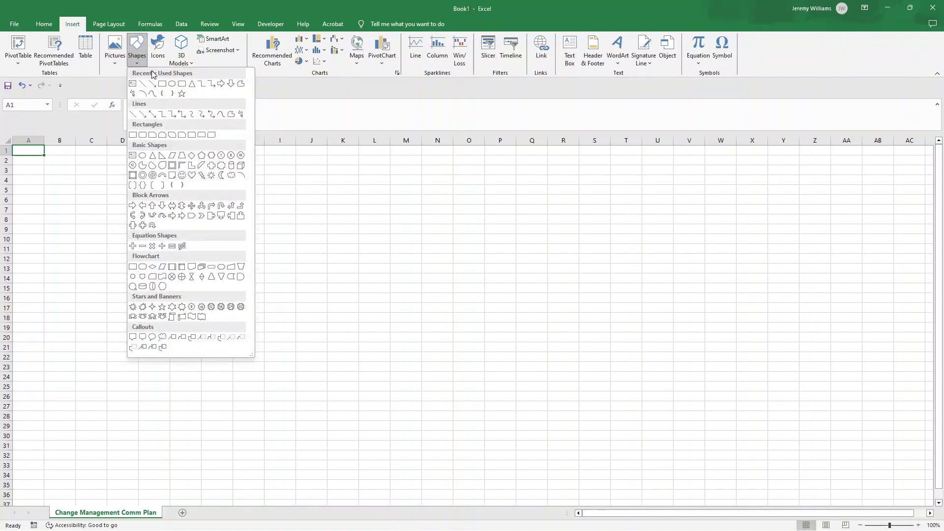
left_click(162, 85)
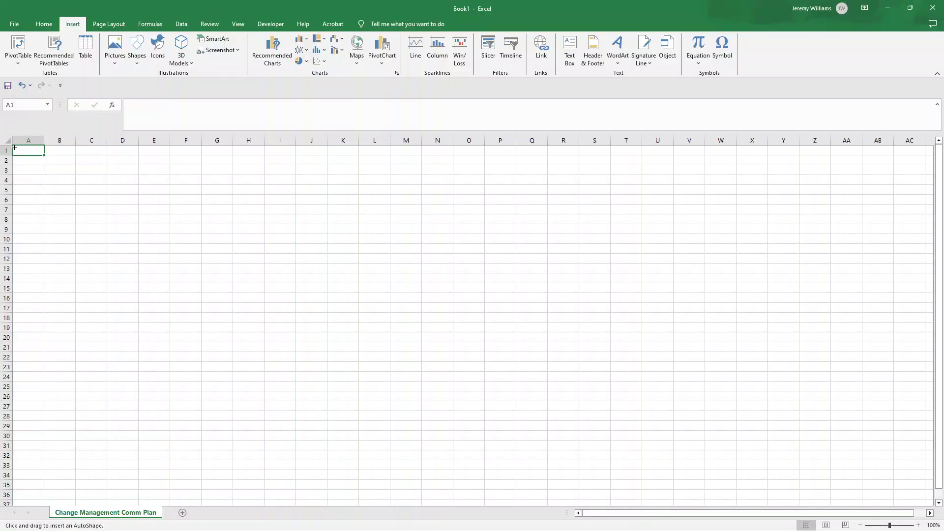
mouse_move(13, 147)
left_mouse_down()
mouse_move(123, 179)
mouse_move(608, 174)
left_mouse_up()
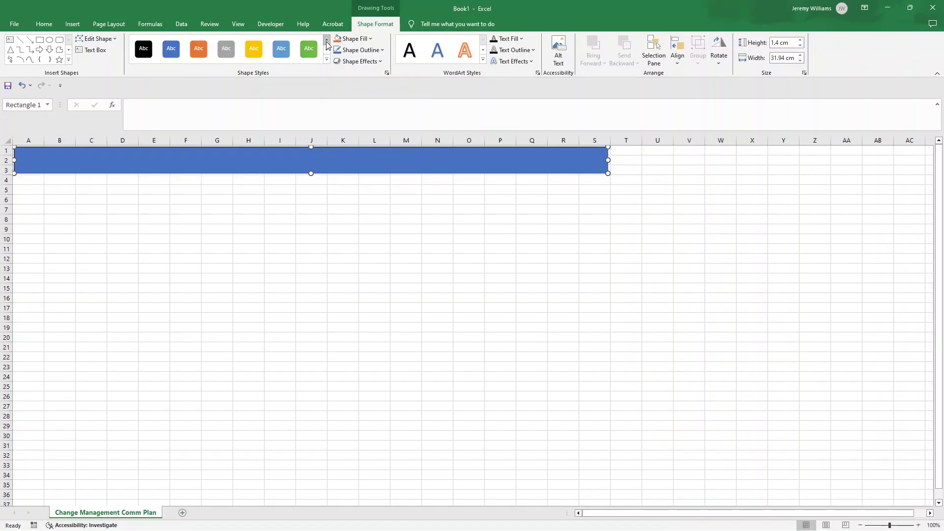
left_click(229, 56)
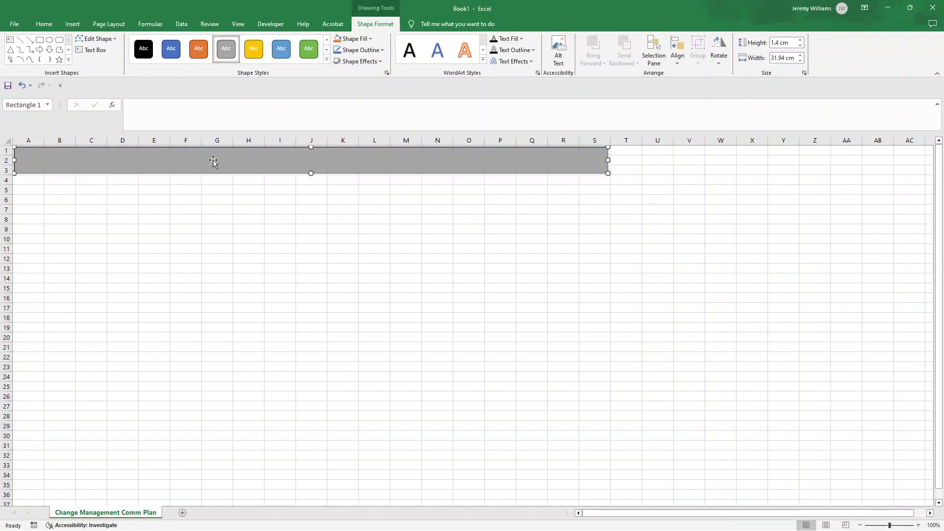
Type 'Change Management Communication Plan Template' into the banner and set it to 20 pt
right_click(43, 159)
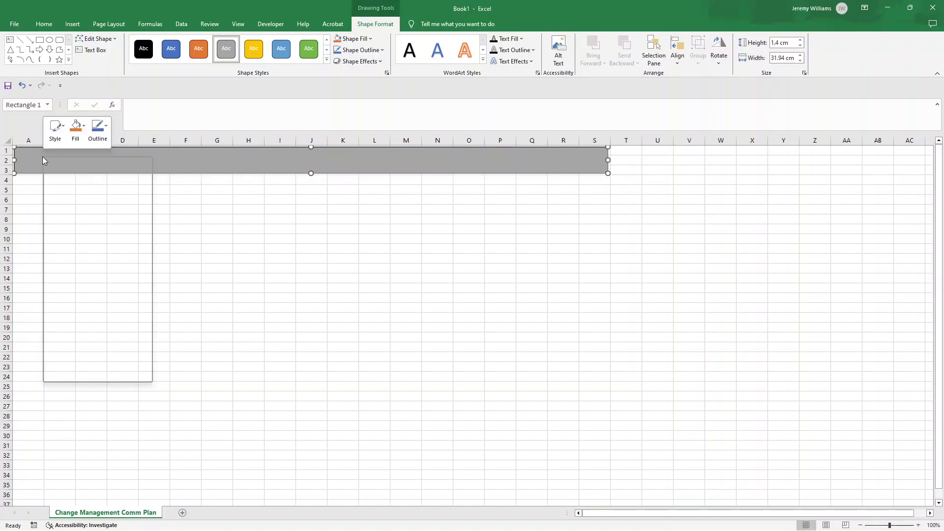
left_click(79, 228)
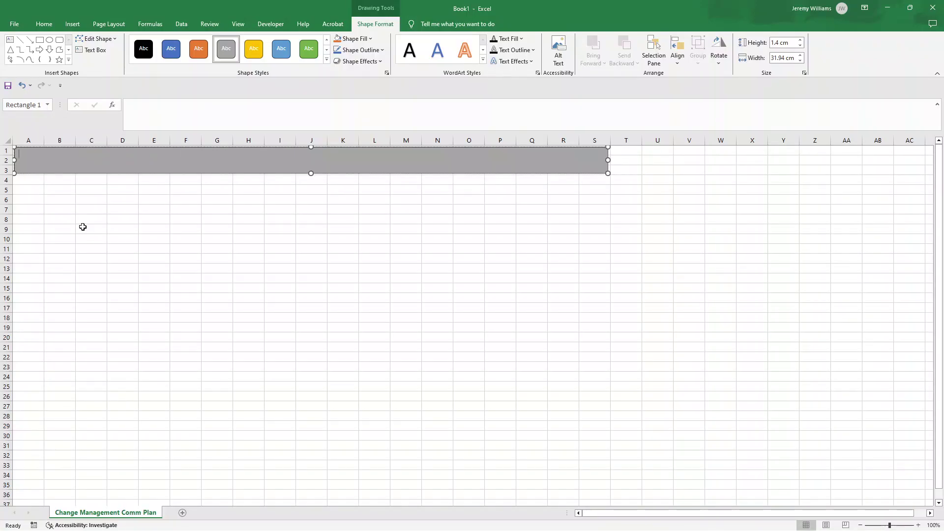
type("Change Management Communication Plan")
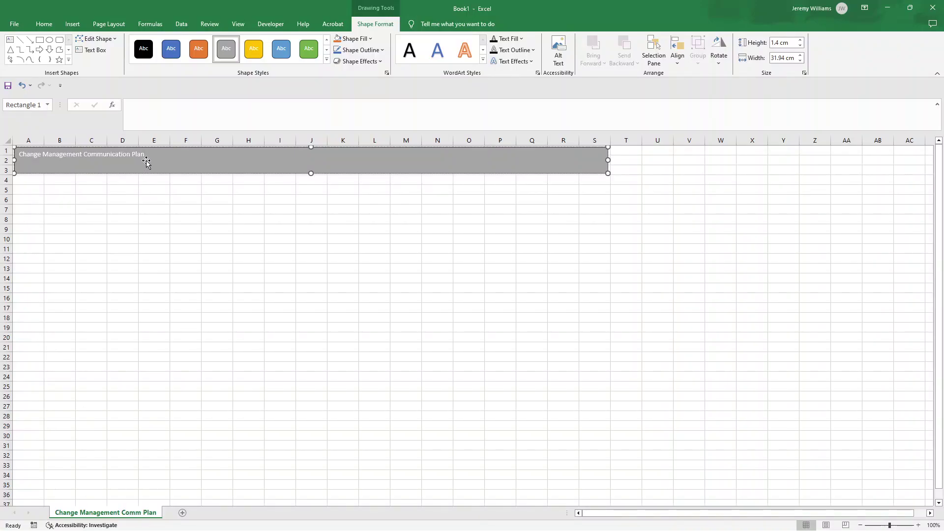
type(" Template")
triple_click(139, 154)
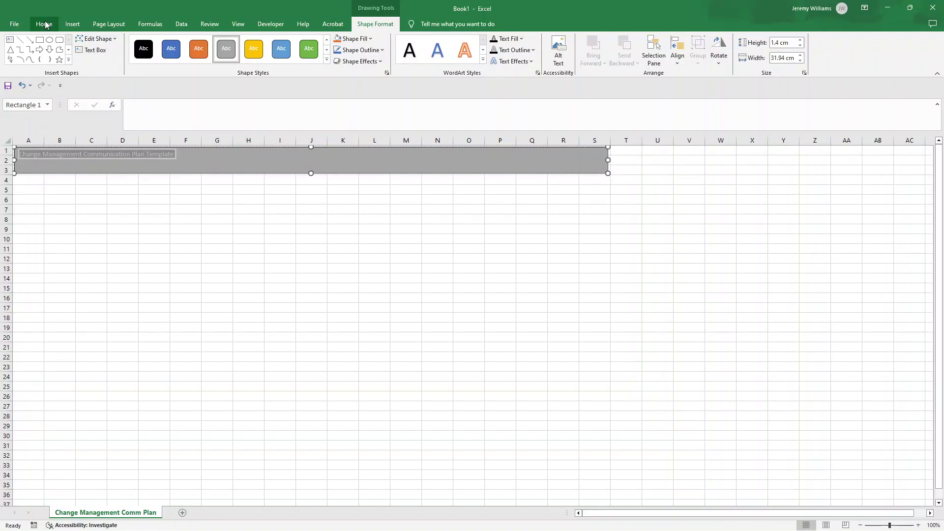
left_click(44, 25)
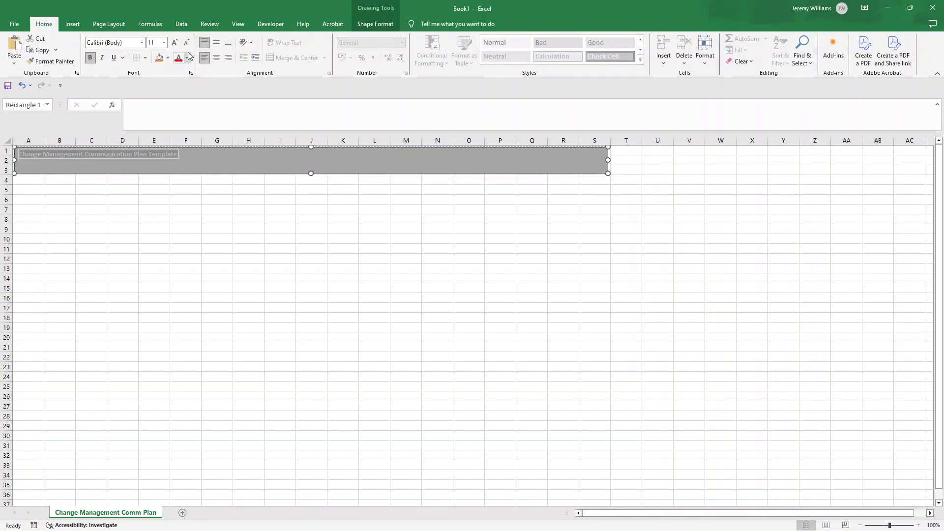
left_click(174, 43)
left_click(175, 43)
left_click(174, 43)
left_click(175, 43)
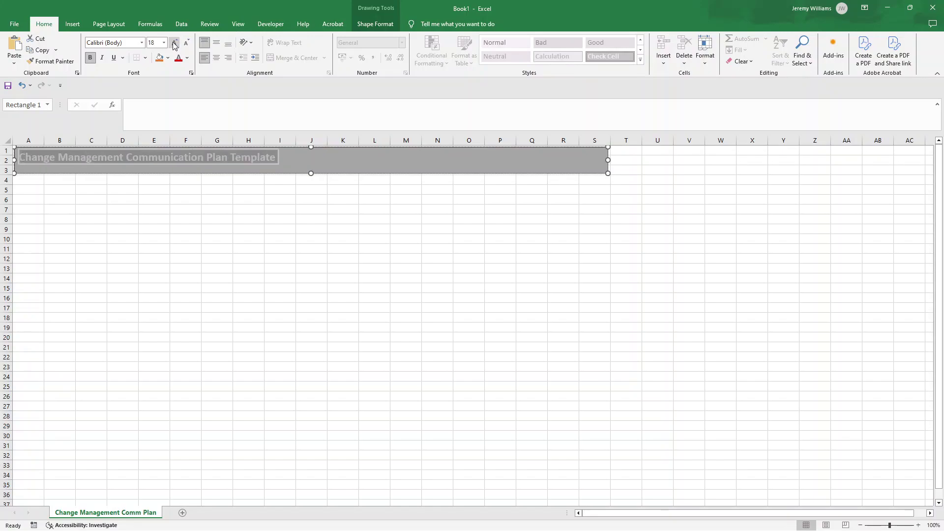
left_click(175, 43)
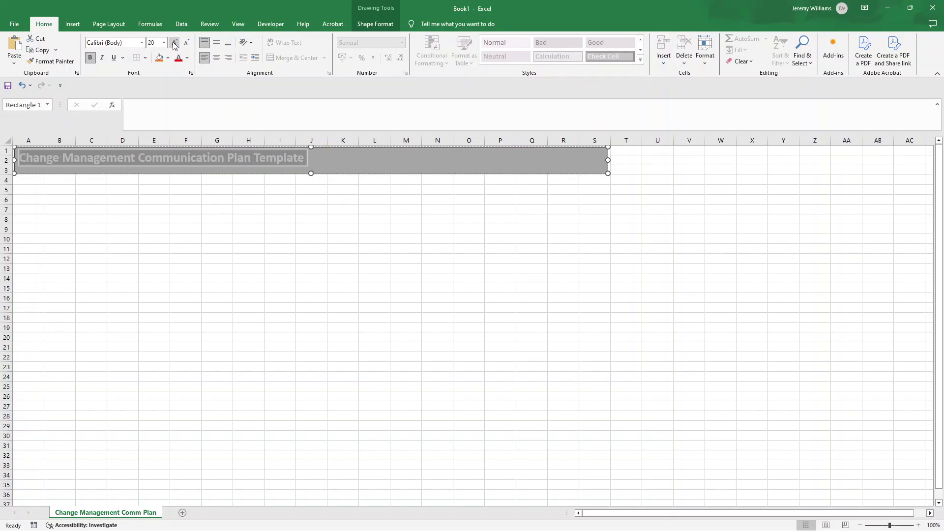
left_click(174, 43)
left_click(175, 42)
left_click(185, 43)
left_click(186, 43)
Nudge the title banner up and left, then stretch it slightly larger
left_click(142, 213)
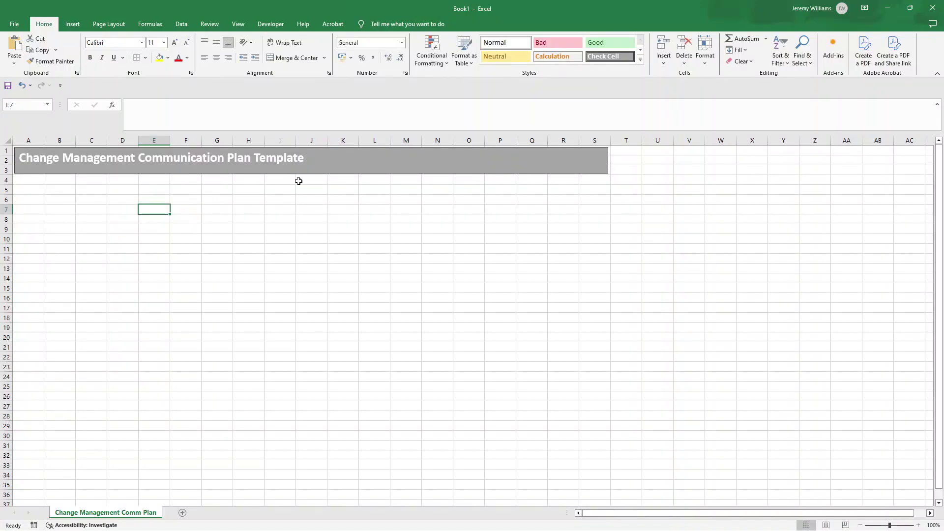
left_click(314, 172)
left_click_drag(315, 172, 312, 171)
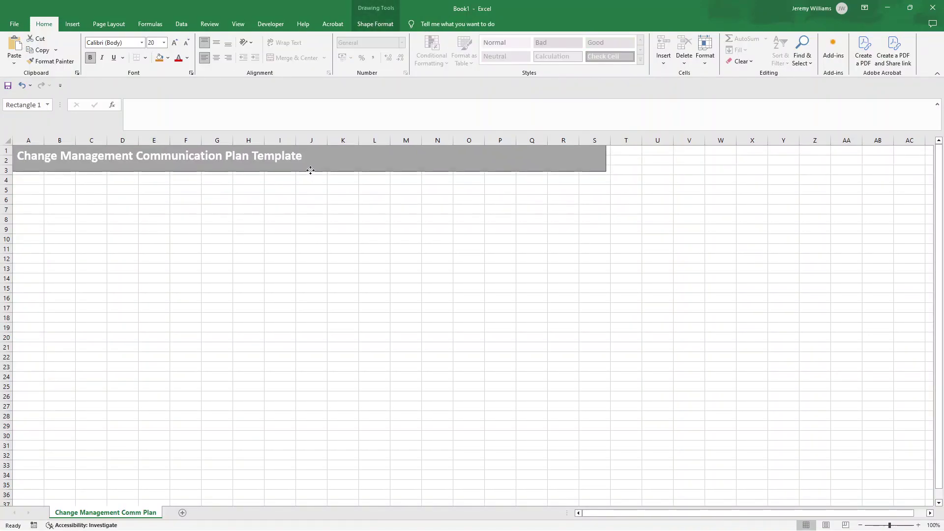
left_click(311, 219)
left_click(532, 173)
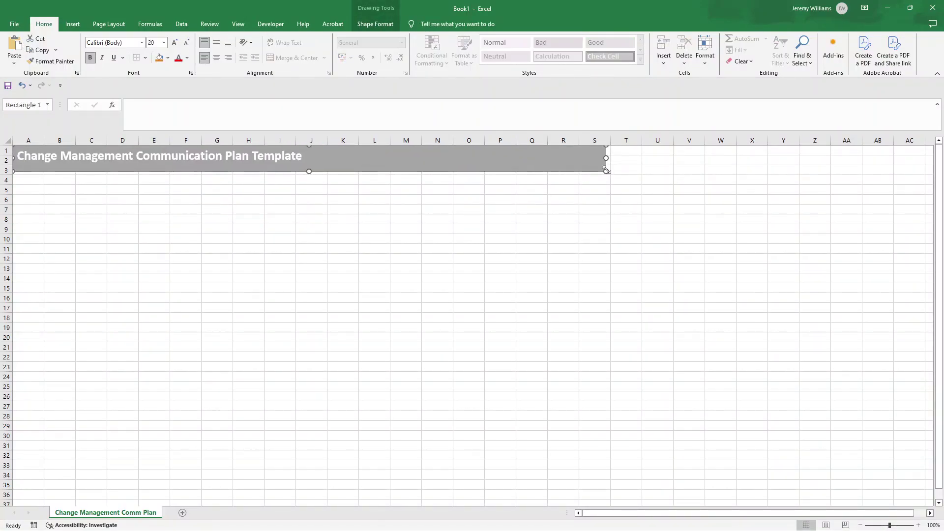
left_click_drag(607, 172, 611, 174)
left_click(545, 250)
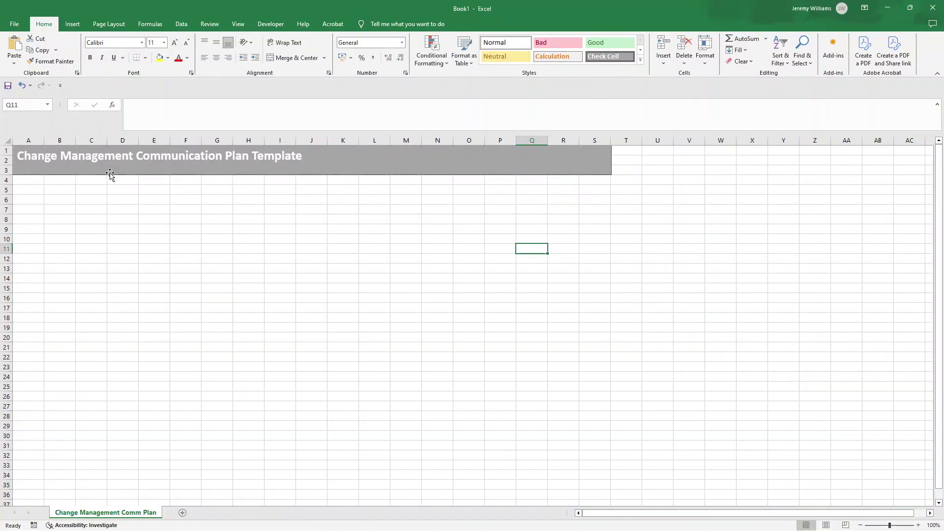
Narrow column A and enter Project Name, Date Produced and Version in B5, C5 and D5
left_click(59, 192)
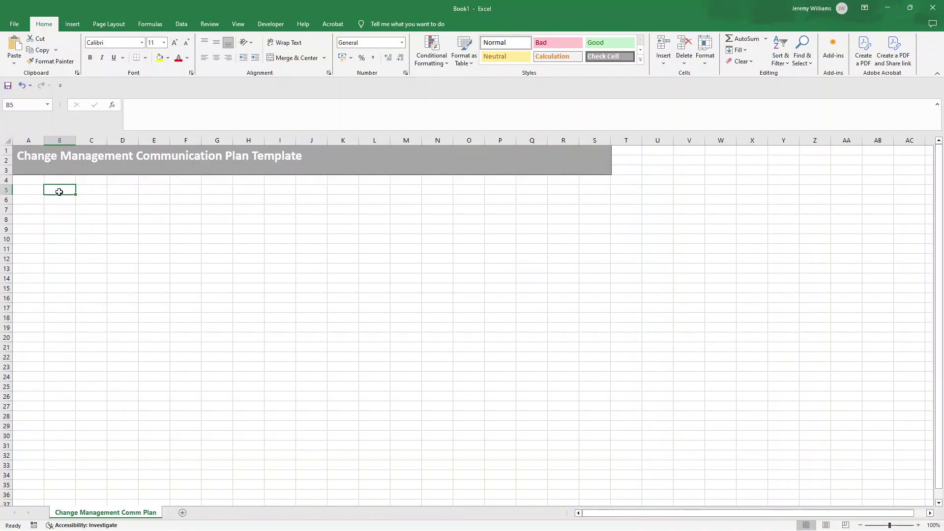
left_click_drag(43, 140, 34, 140)
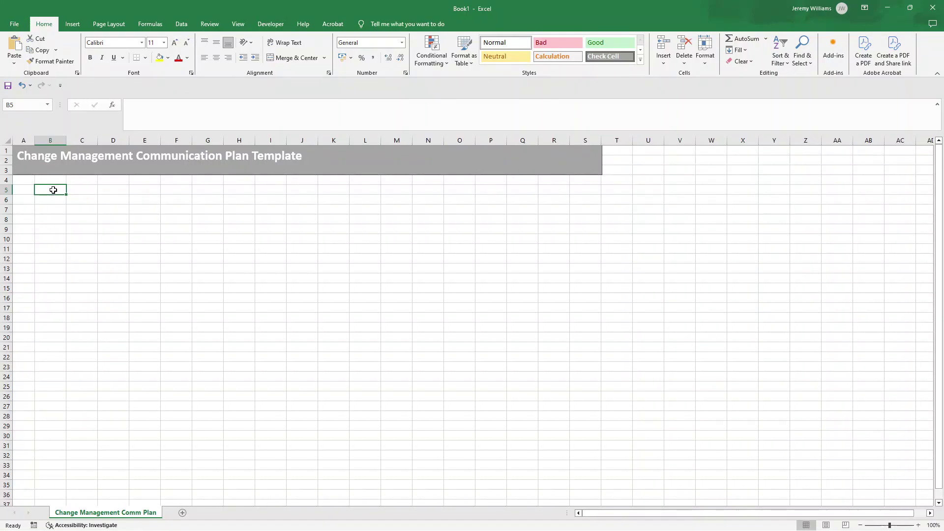
type("Project Name")
key("ctrl+Return")
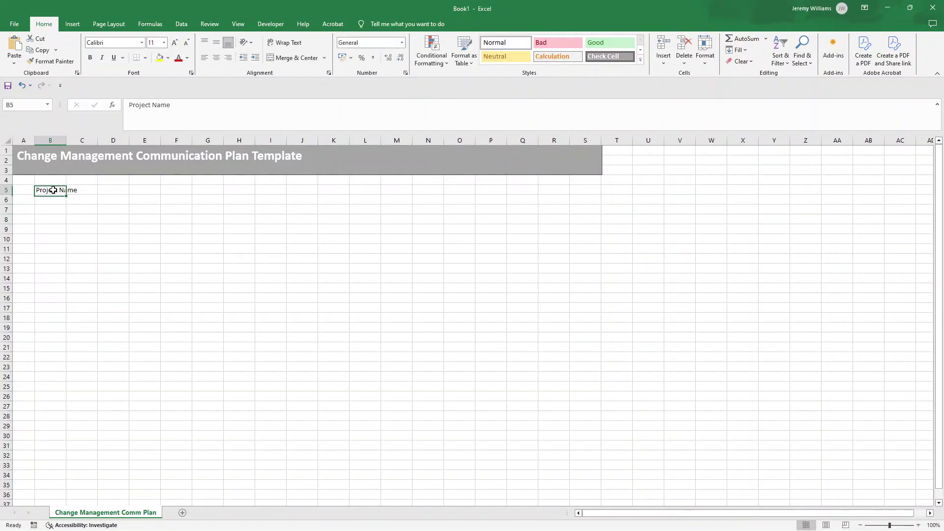
key("Tab")
type("Date ")
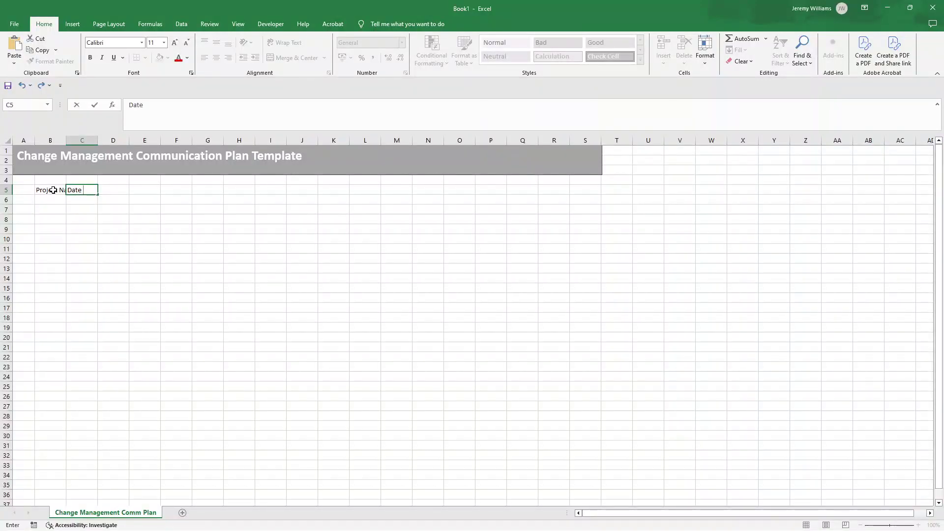
type("Produced")
key("Return")
key("Up")
key("Right")
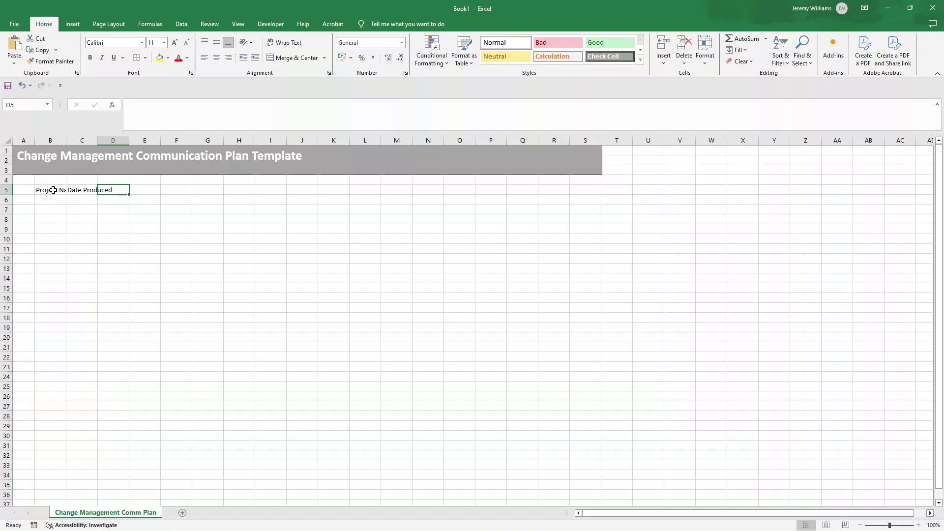
type("Version")
key("Return")
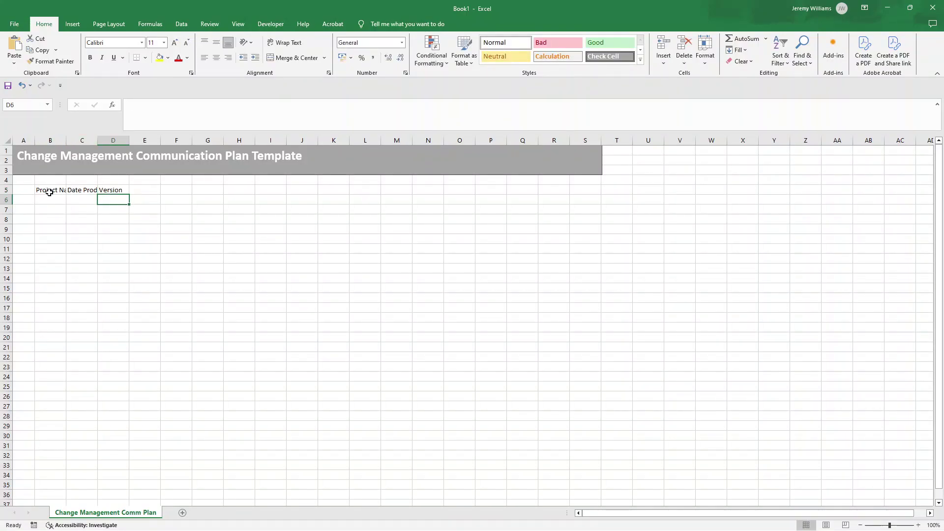
Make the B5:D5 headings bold with a light grey fill
left_click_drag(51, 191, 110, 192)
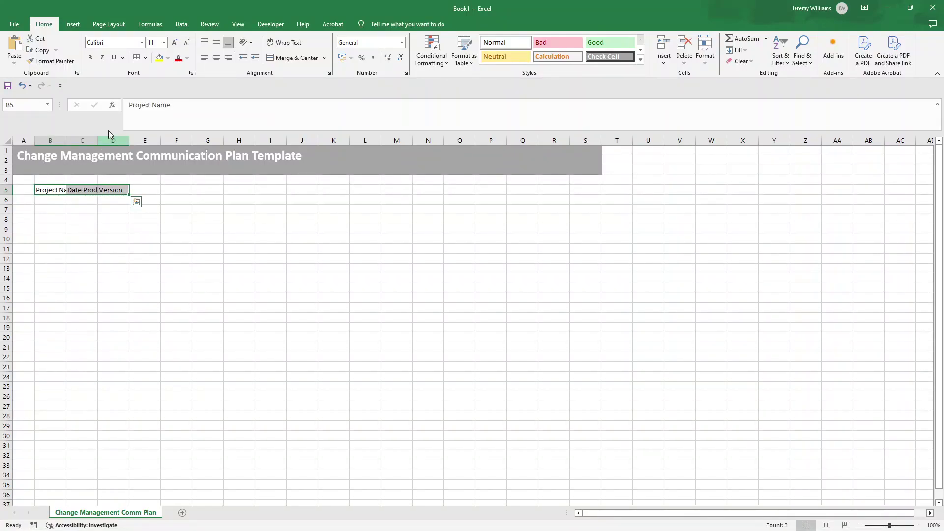
left_click(90, 58)
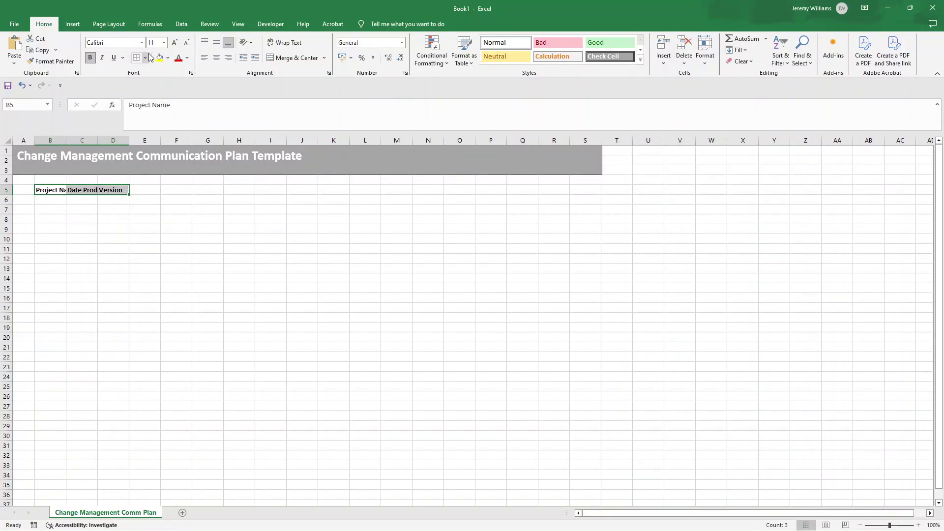
left_click(168, 58)
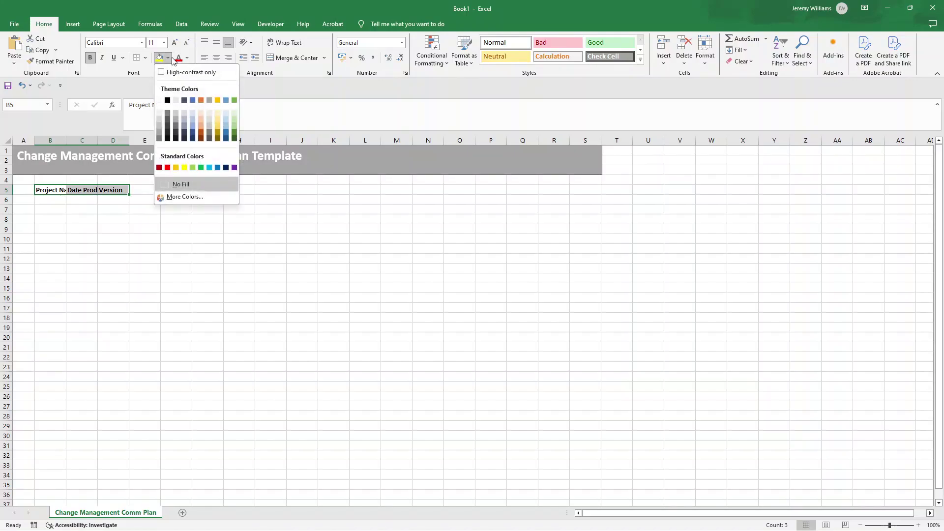
left_click(179, 100)
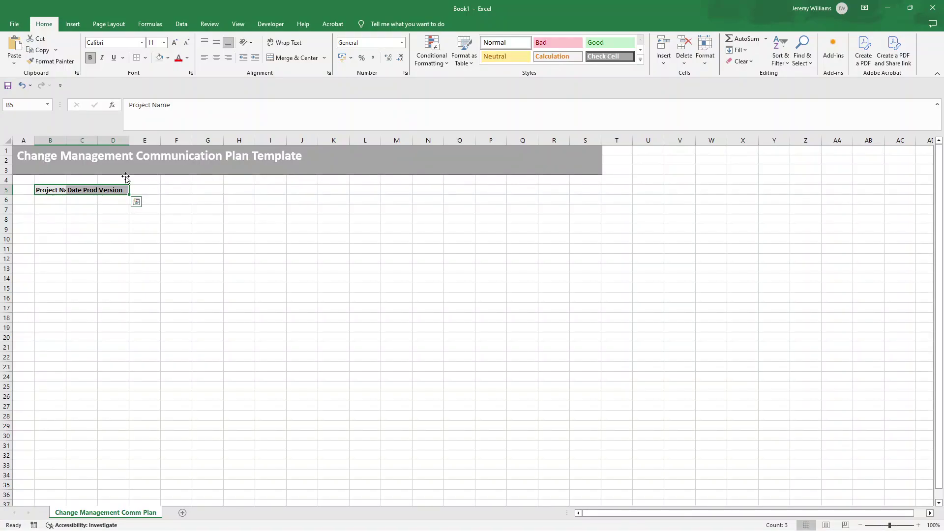
Set columns B through S to a uniform width of 17.29
left_click(55, 138)
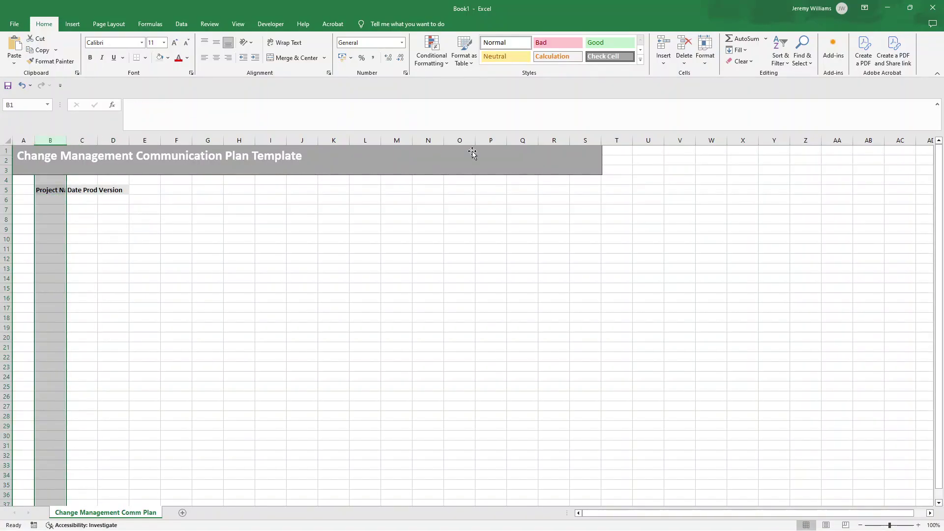
left_click(581, 139, "shift")
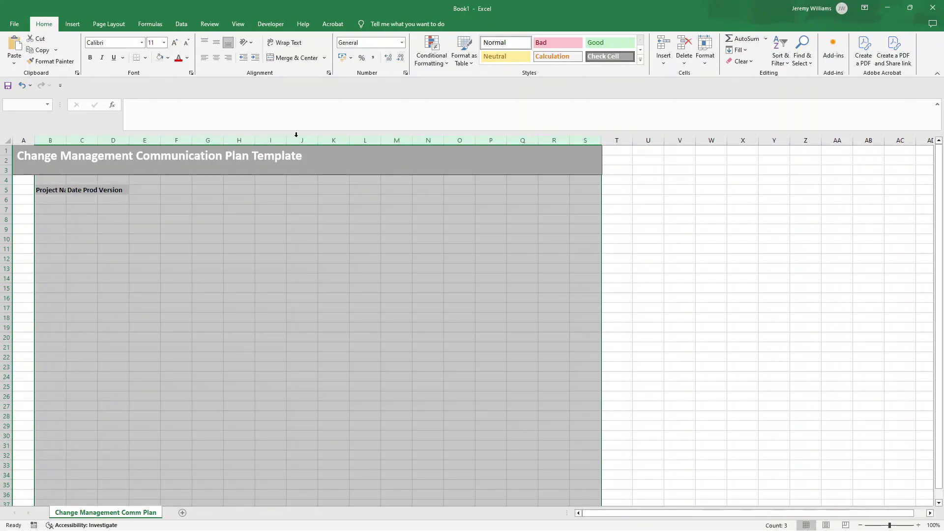
left_click_drag(319, 141, 341, 141)
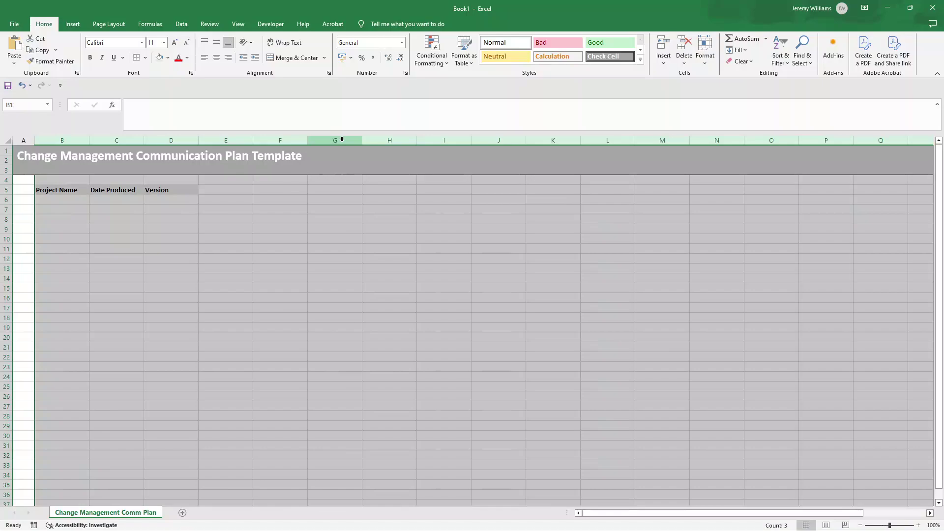
left_click(372, 140)
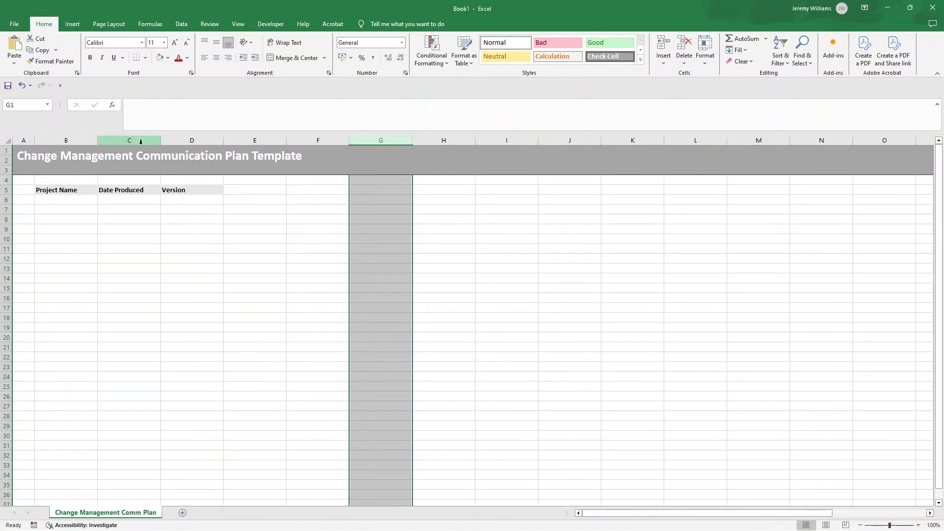
left_click(66, 140)
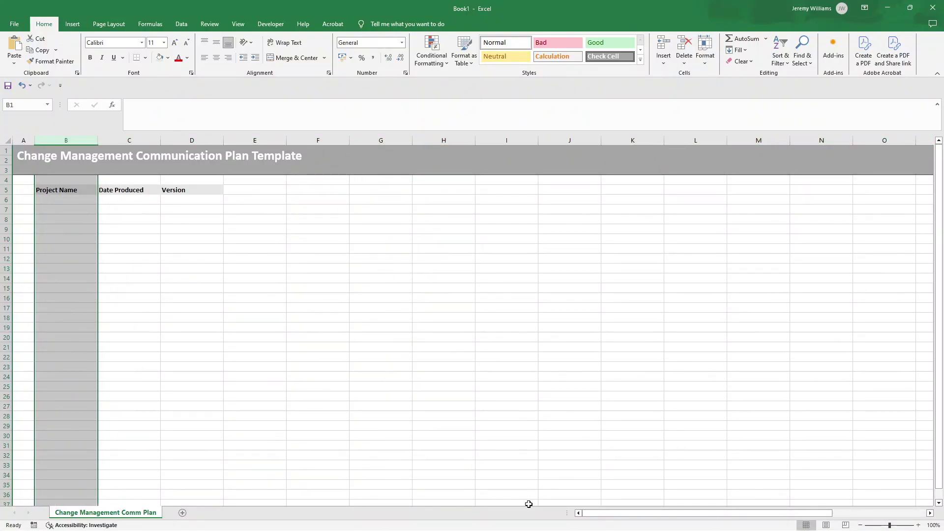
left_click_drag(605, 513, 639, 514)
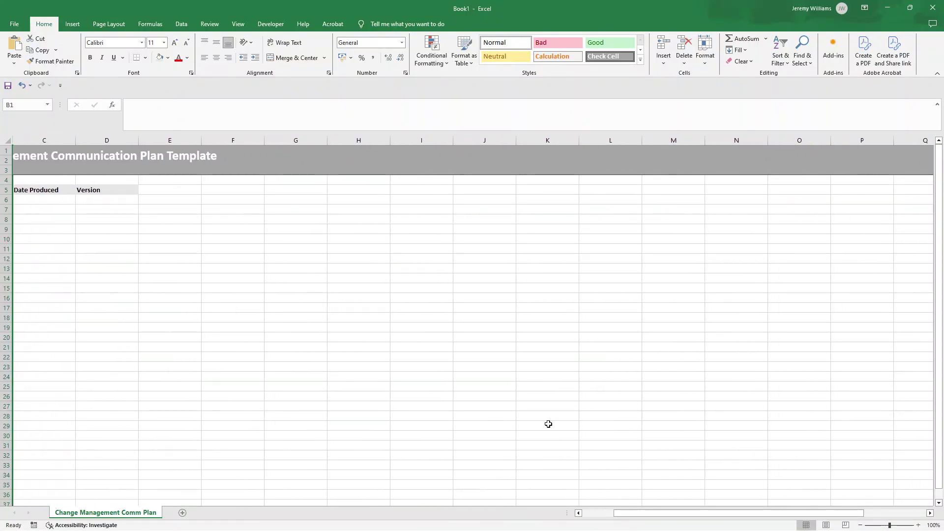
key("ctrl+a")
left_click(74, 239)
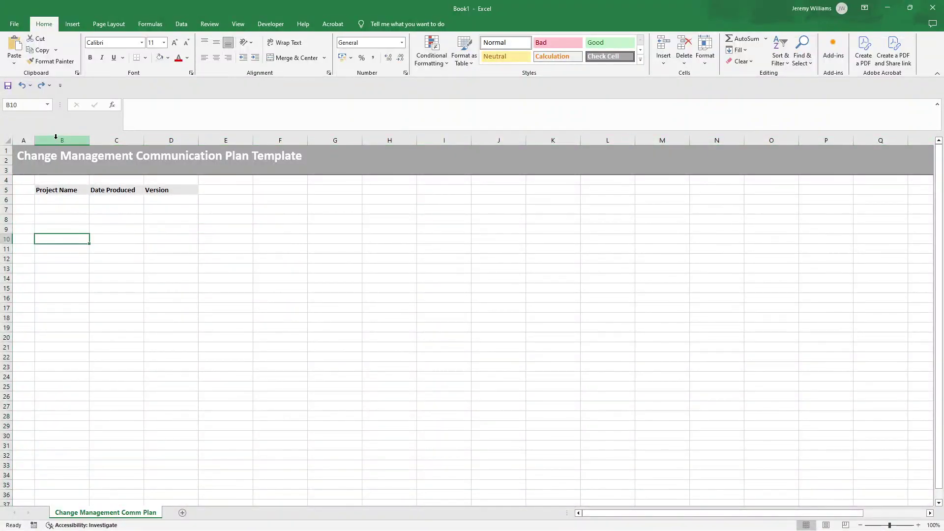
key("ctrl+z")
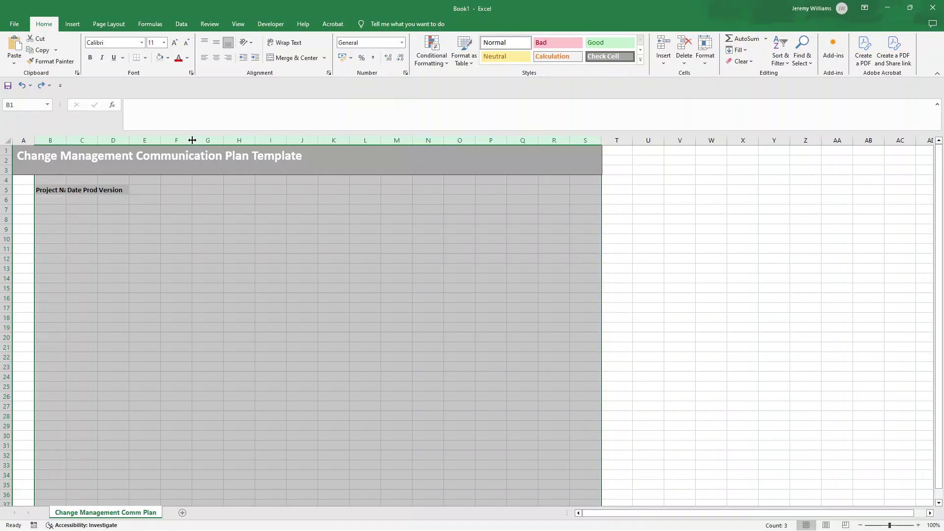
left_click_drag(192, 140, 223, 143)
left_click(263, 200)
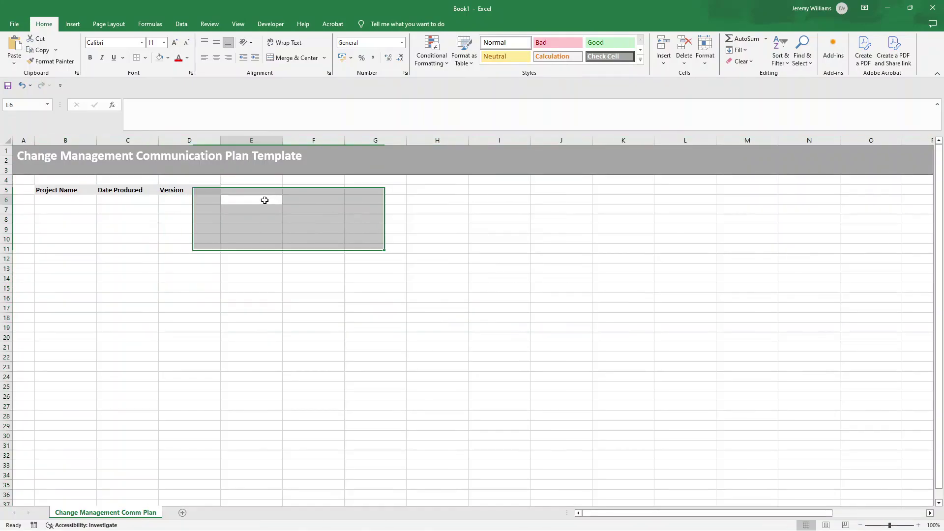
Apply All Borders to the header block B5:D6
left_click(64, 189)
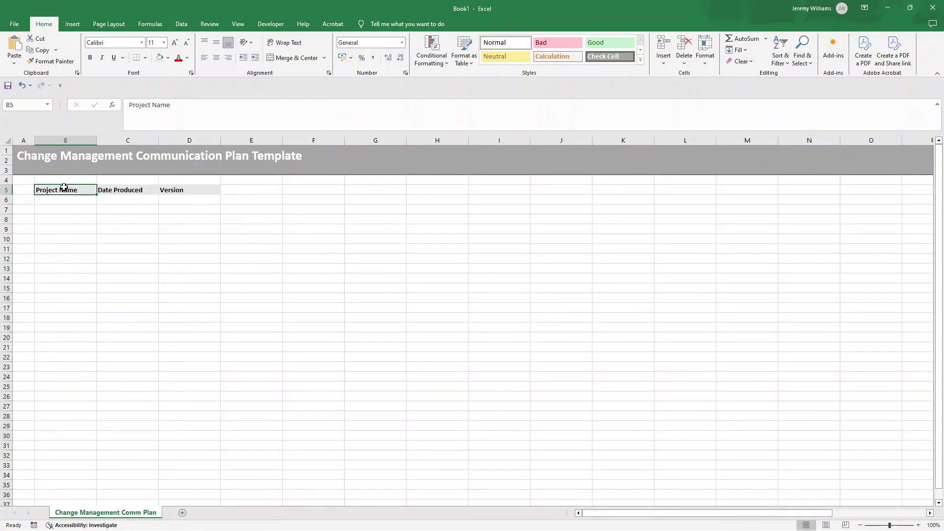
left_click_drag(64, 187, 175, 197)
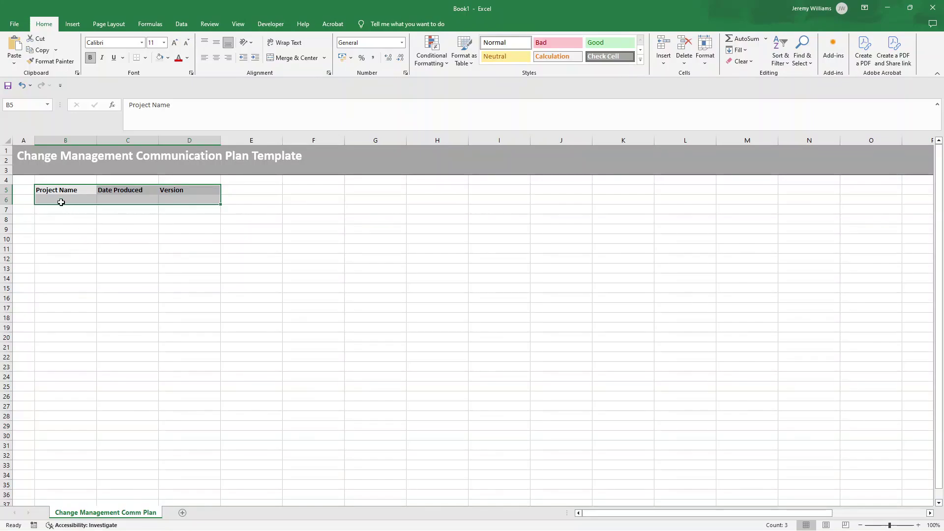
left_click(146, 58)
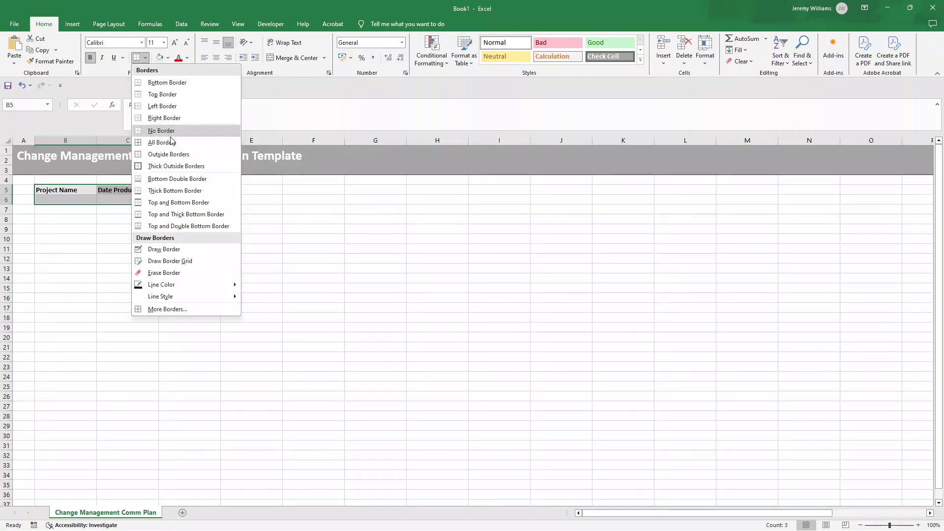
left_click(172, 142)
left_click(192, 249)
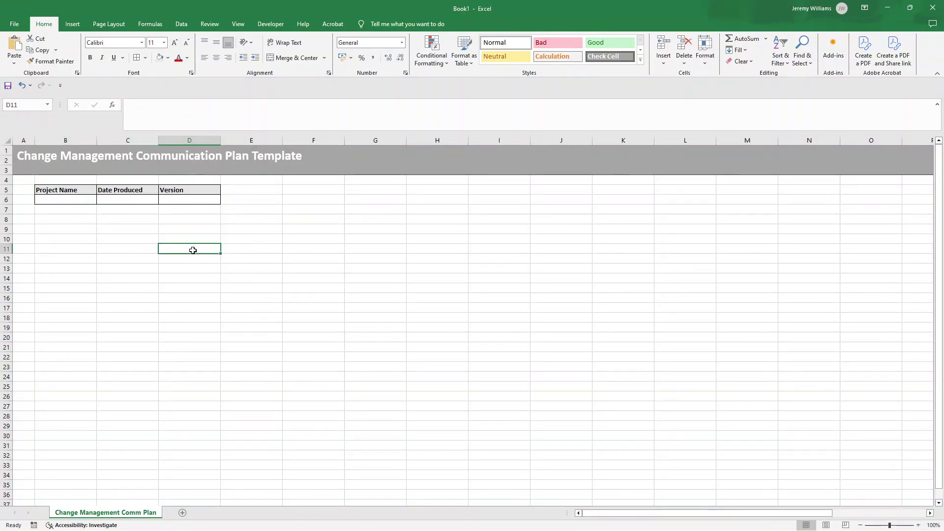
left_click(69, 199)
left_click(130, 199)
left_click(174, 198)
left_click(86, 199)
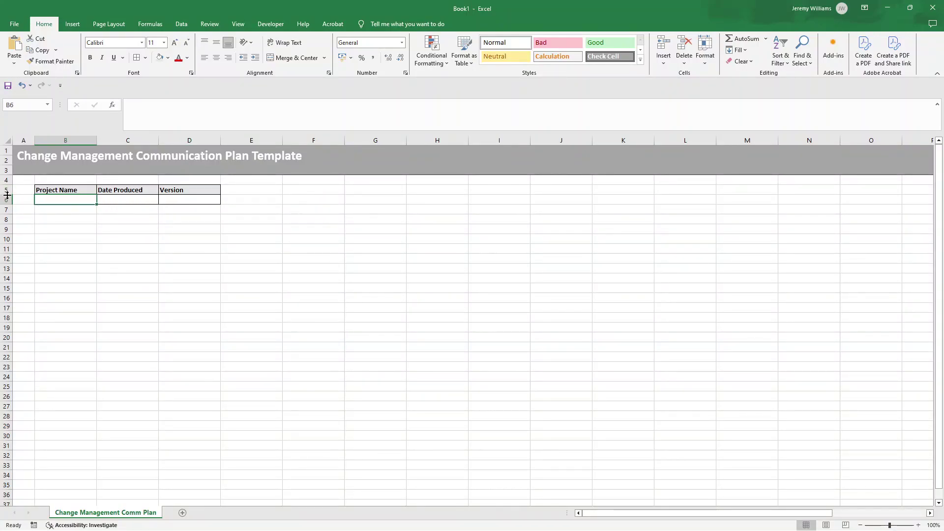
Raise row 5 to height 21 and middle-align and indent the B5:D5 headings
left_click_drag(7, 196, 8, 198)
left_click(105, 236)
left_click(65, 192)
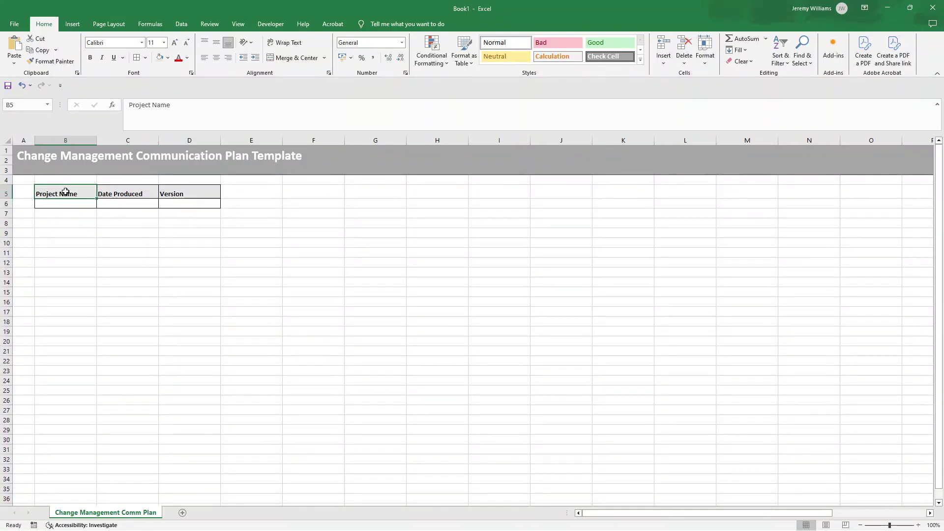
left_click_drag(66, 193, 178, 196)
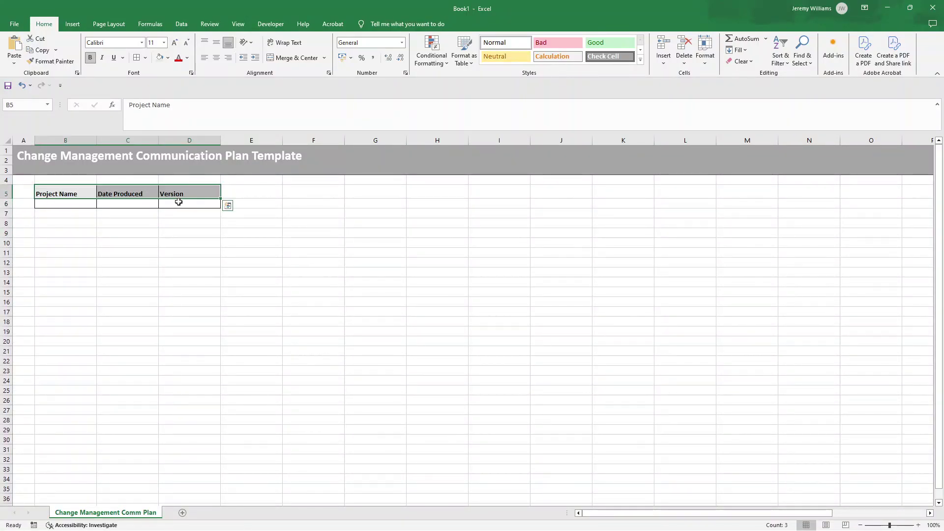
left_click(217, 47)
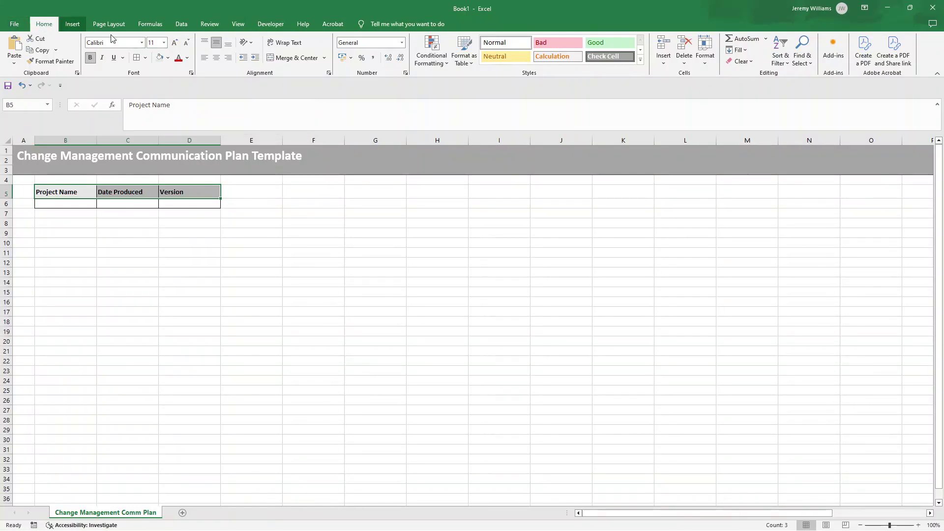
left_click(255, 58)
left_click(261, 263)
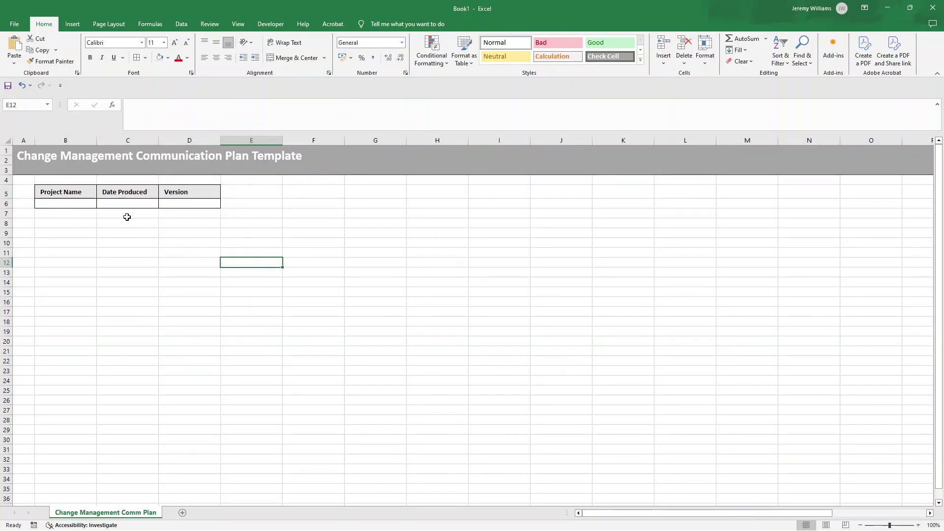
Enter 'Event/ Action/ Strategy' in B8 and 'Project Phase' in C8
left_click(51, 223)
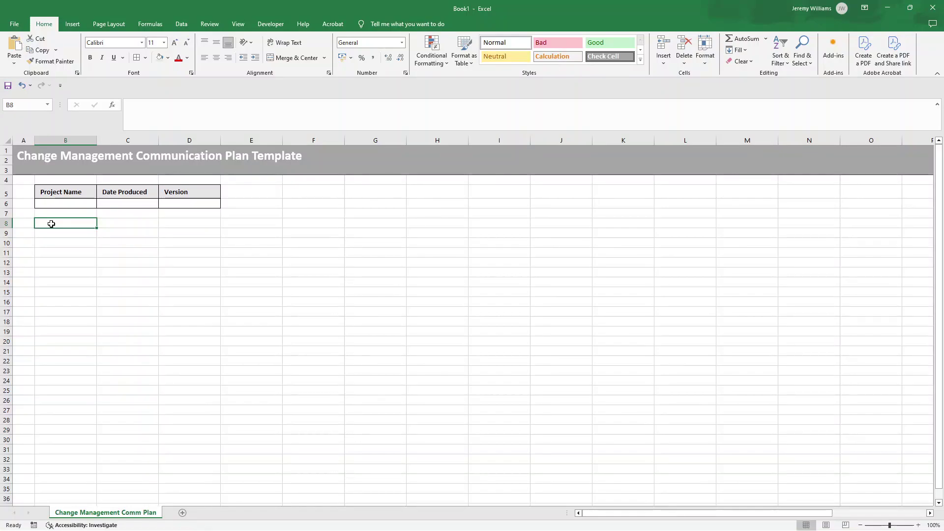
type("Event")
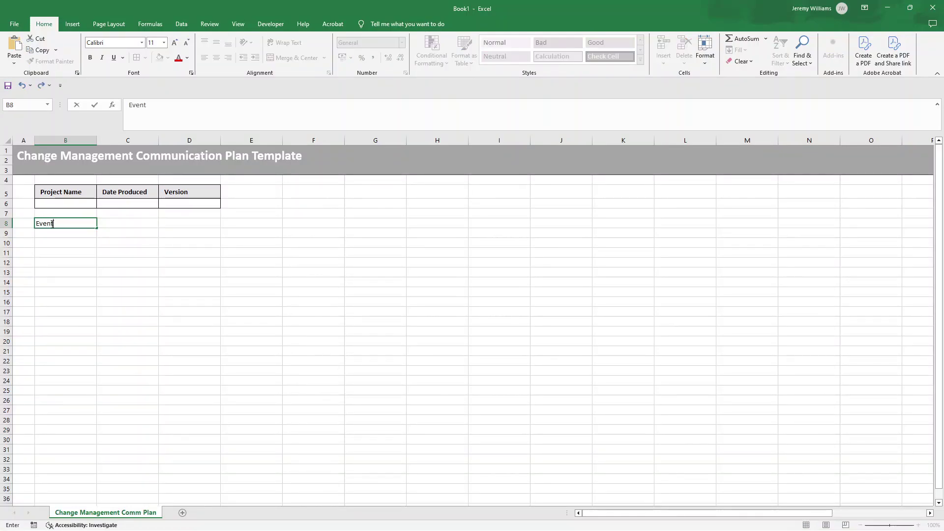
type("/ Action/ Strategy")
key("Return")
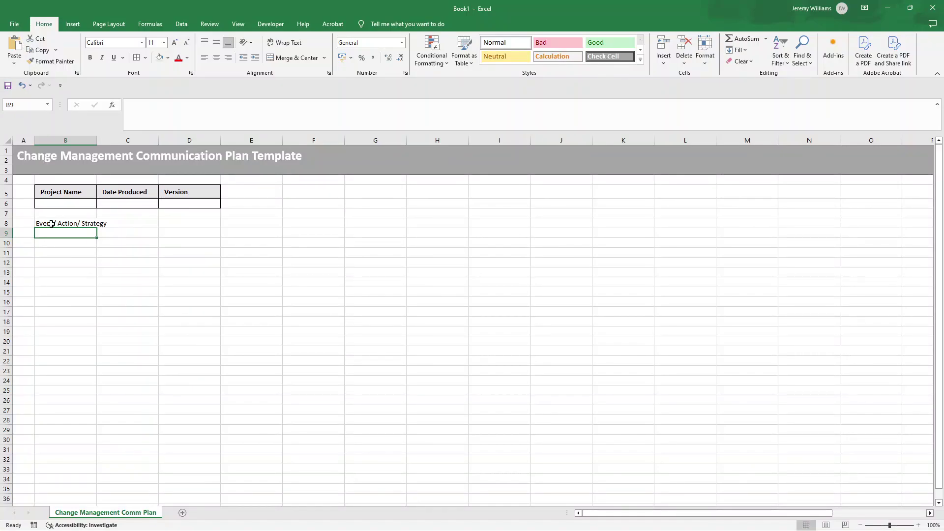
left_click(52, 223)
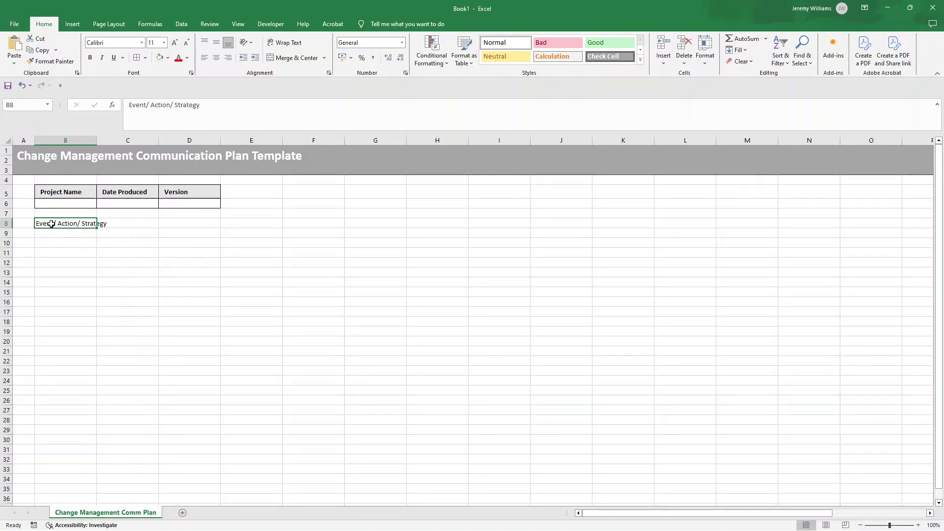
left_click(112, 224)
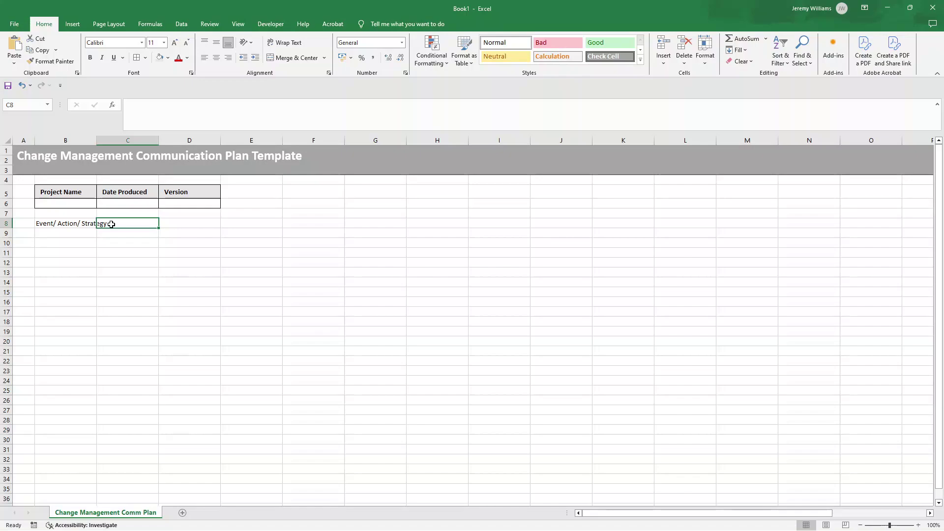
type("Project Phase")
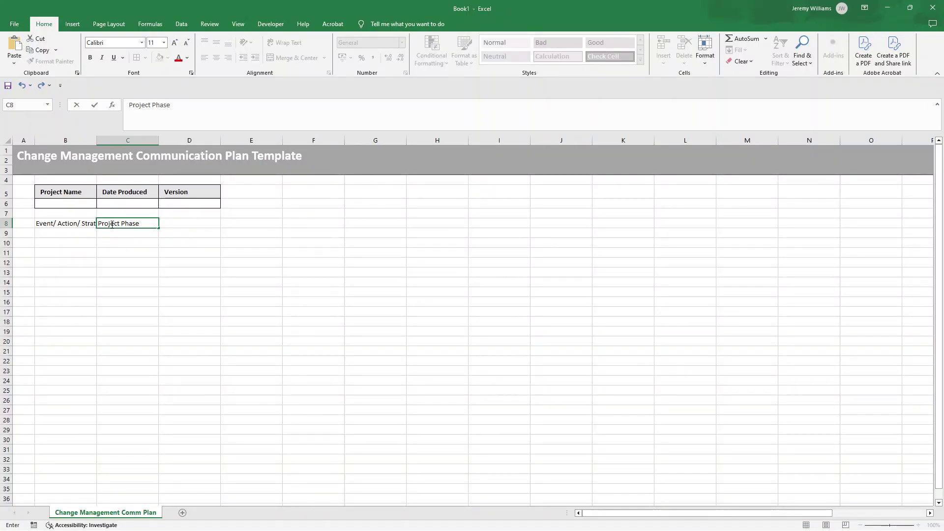
key("Tab")
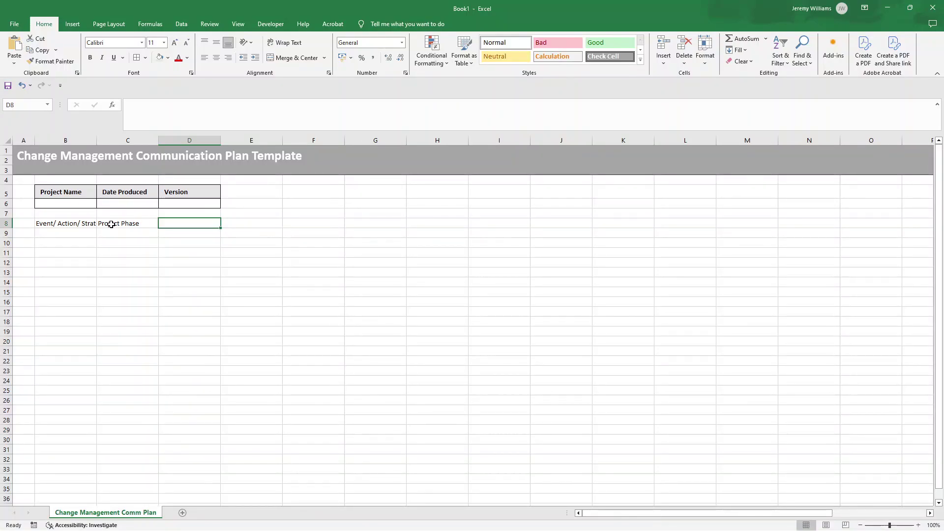
Enter 'Predicated Date of Effect', 'Targeted Stakeholders' and 'Reason For Communication' in D8 to F8
type("Pre")
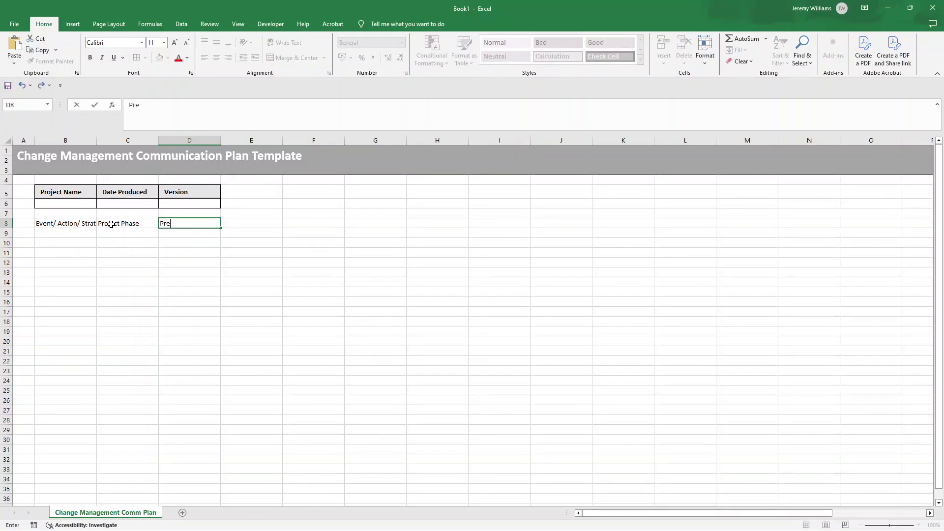
type("dicated Date of Eff")
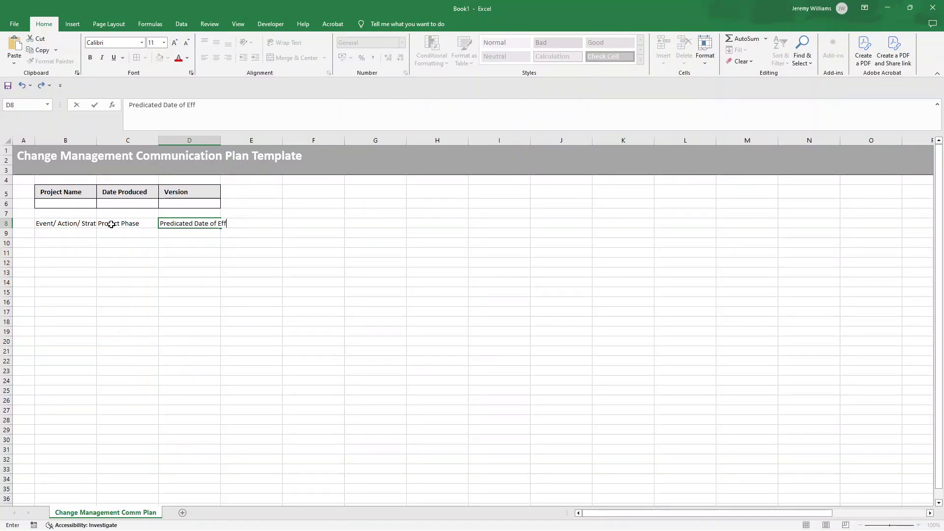
type("ect")
key("Tab")
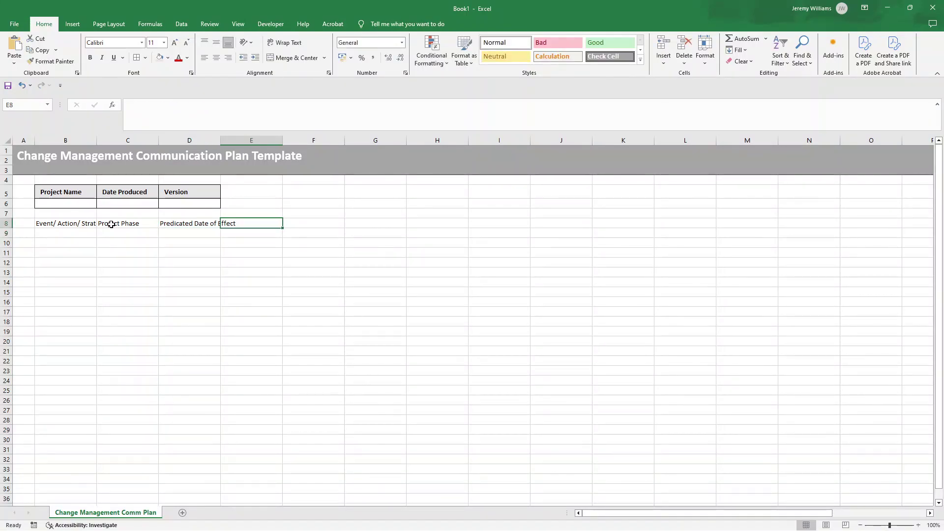
type("Targetted")
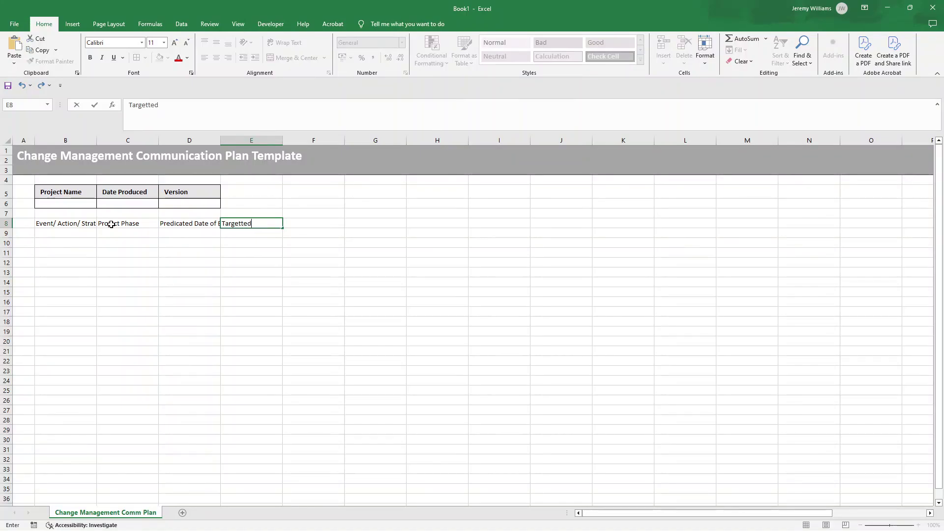
key("BackSpace")
key("BackSpace")
key("BackSpace")
type("ed Stakeholders")
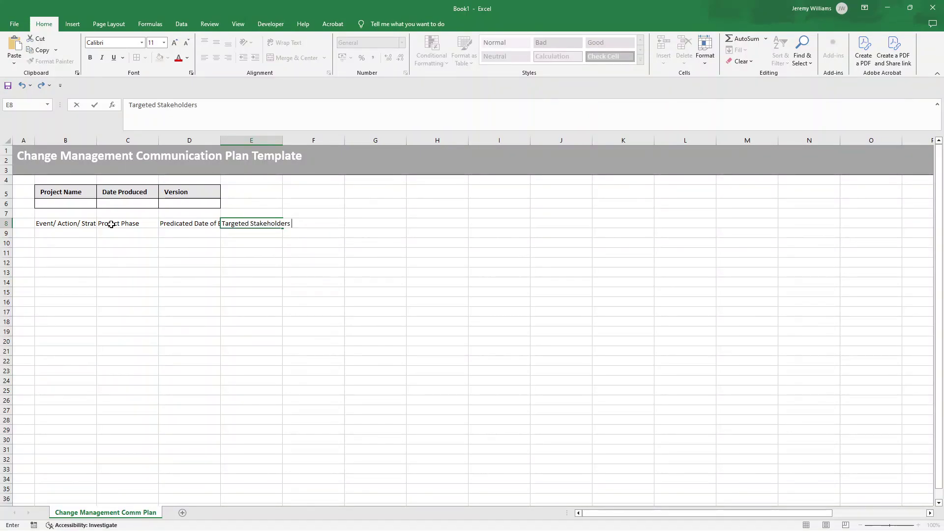
key("Tab")
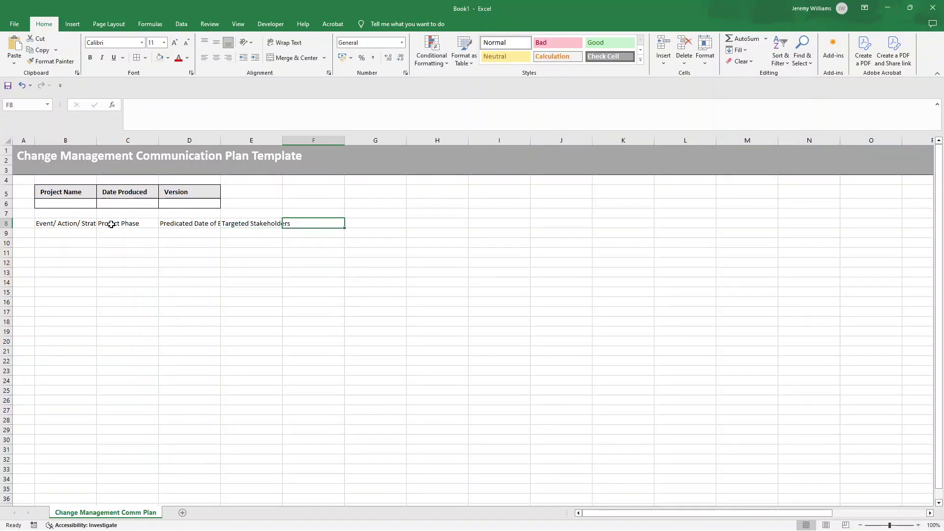
type("Reason For")
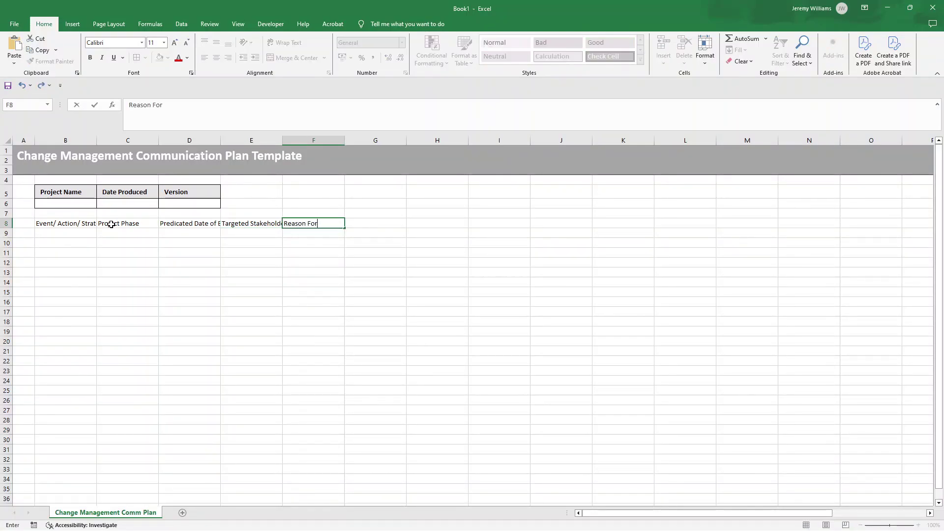
type(" Communication")
Enter 'Method of Communication', 'Key Message' and 'Owner/ Responsible' in G8 to I8
key("Tab")
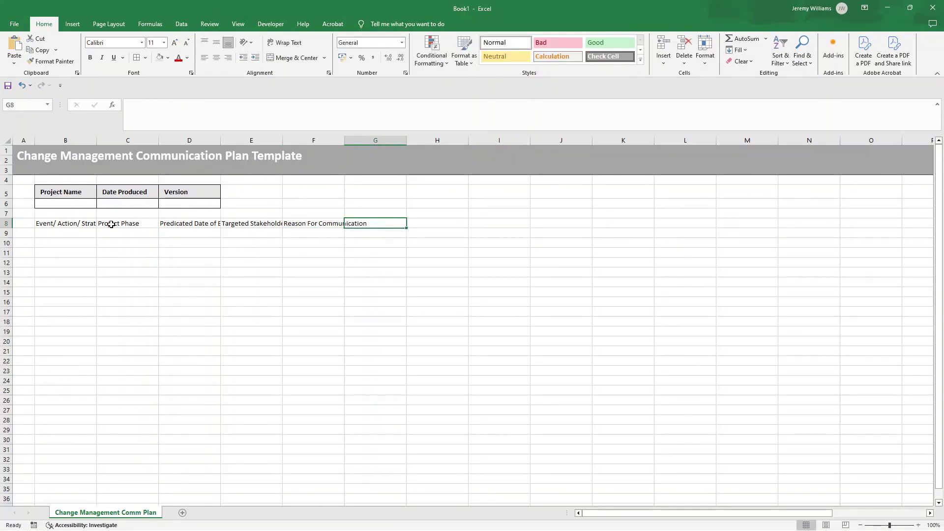
type("Method of")
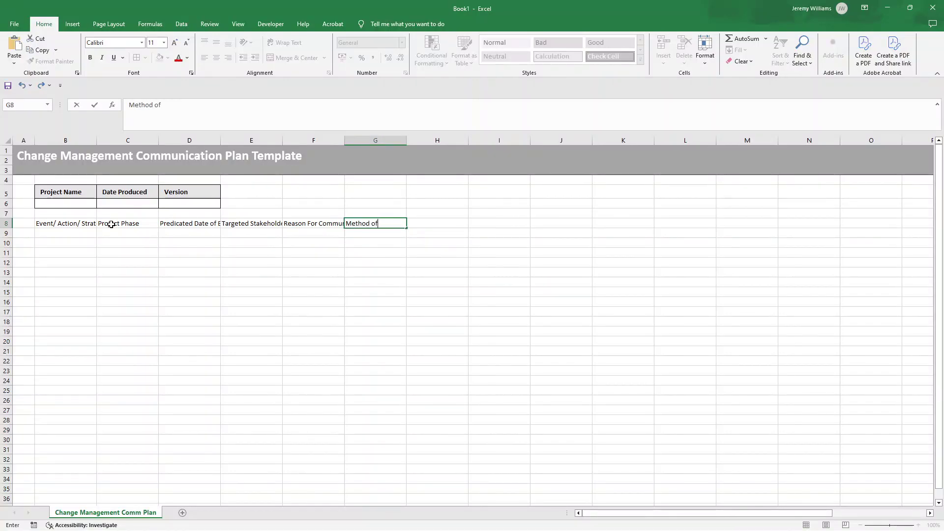
type(" Communication")
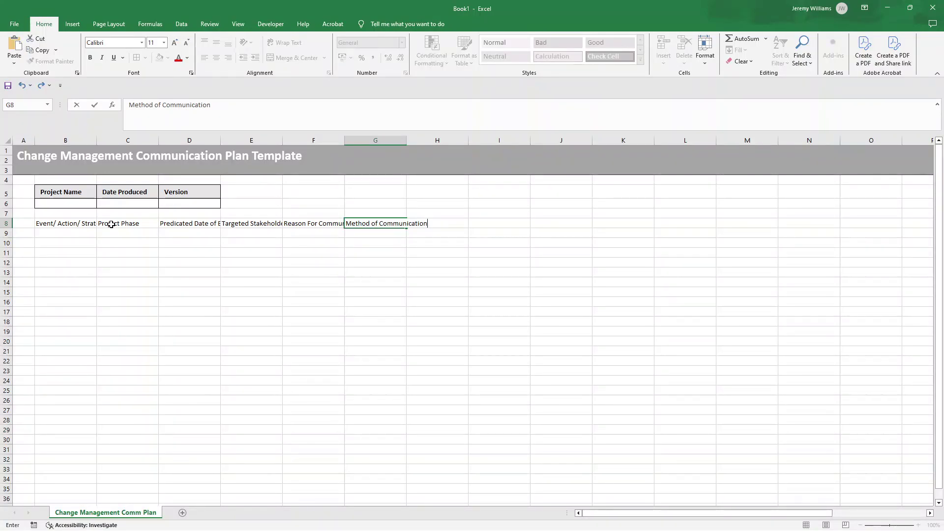
key("Tab")
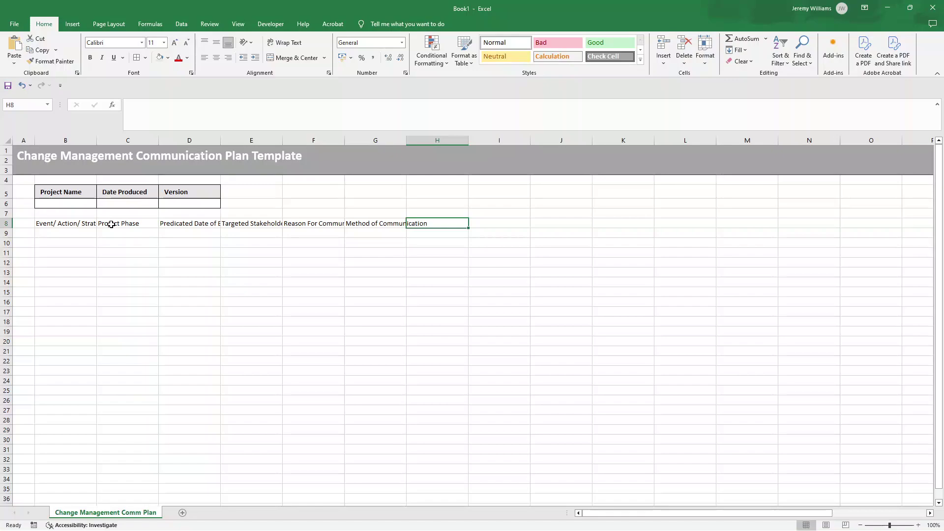
type("Key Message")
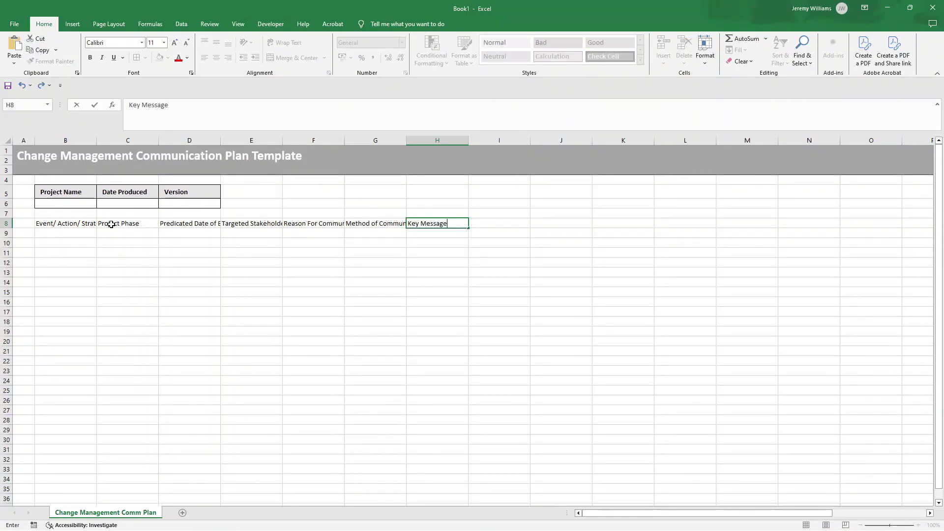
key("Tab")
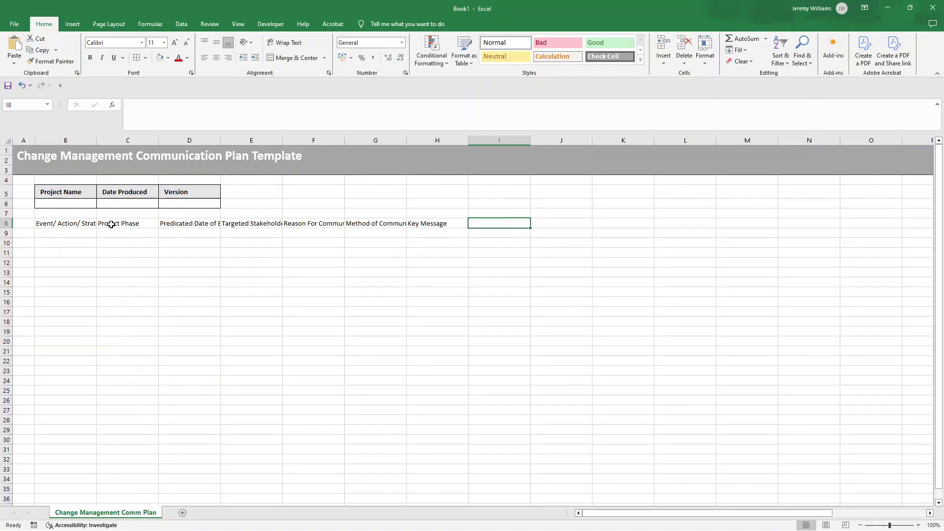
type("Owner")
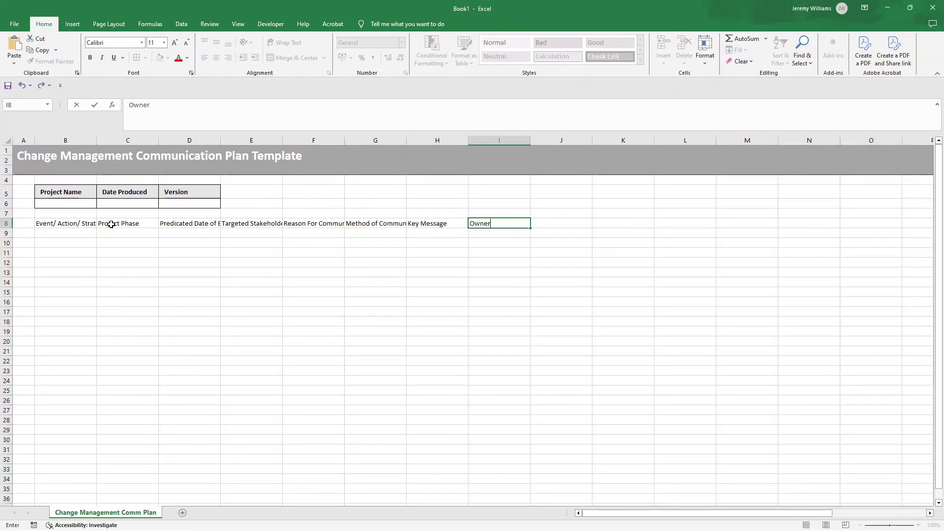
type("/ Responsible")
key("Tab")
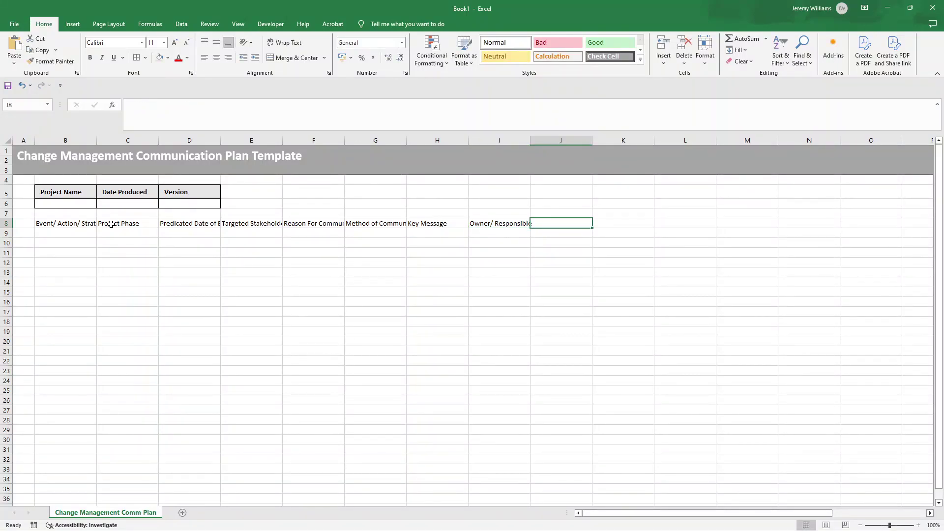
Enter 'Frequency/ Schedule', 'Feedback Mechanism' and 'Additional Comments' in J8 to L8
type("Freque")
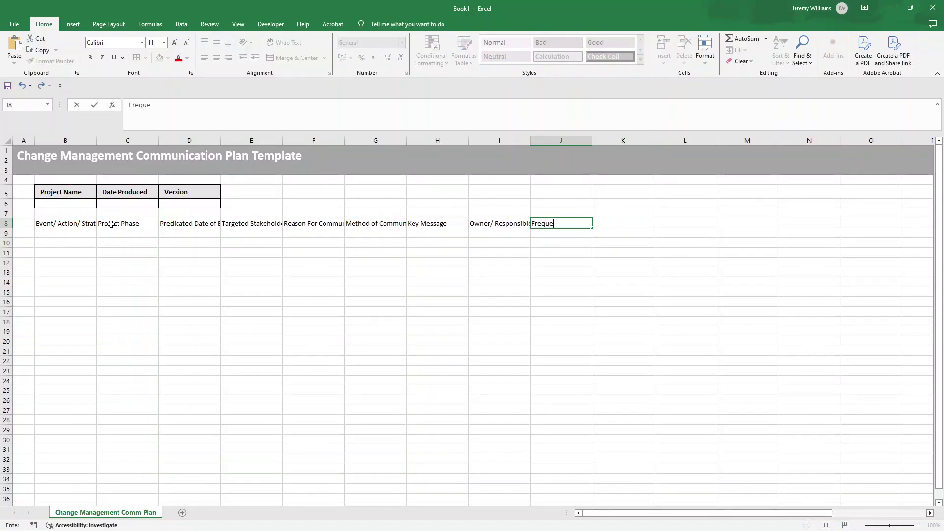
type("ncy/ Schedule")
key("Tab")
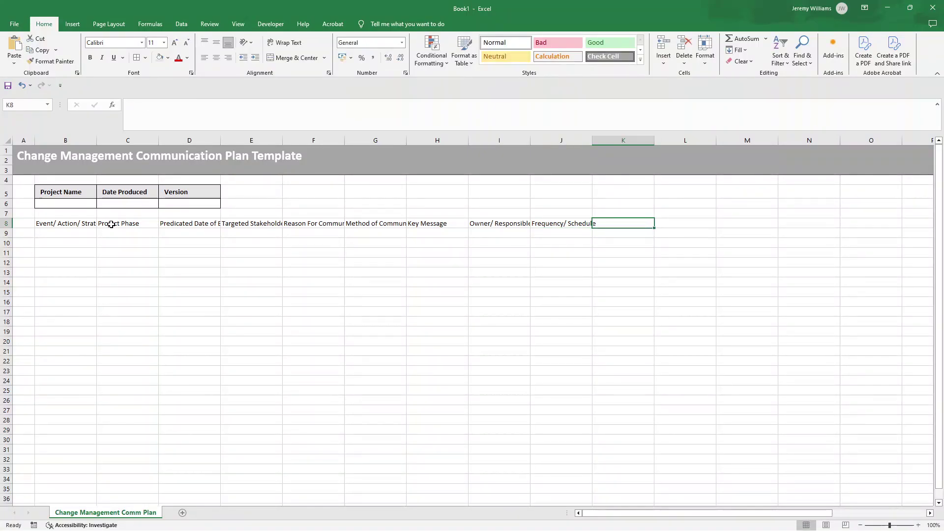
type("Feedback Mechanism")
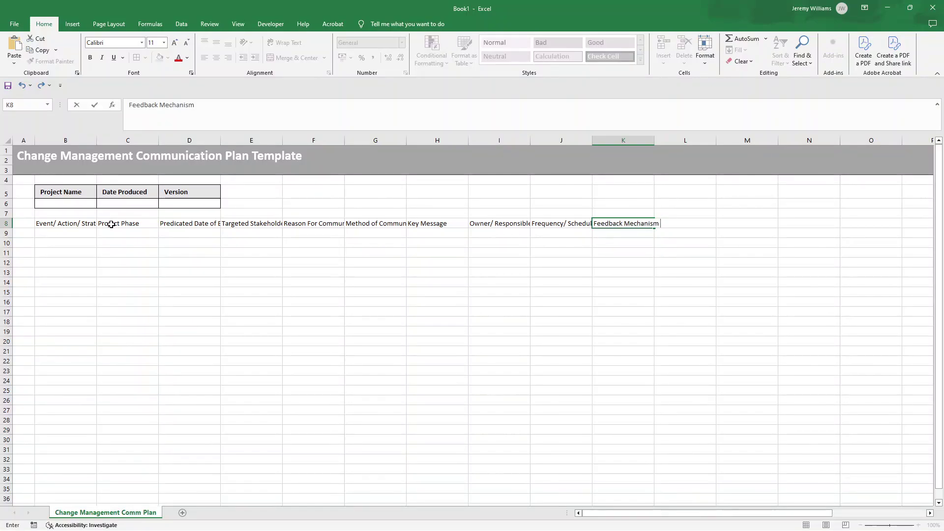
left_click(111, 225)
key("Tab")
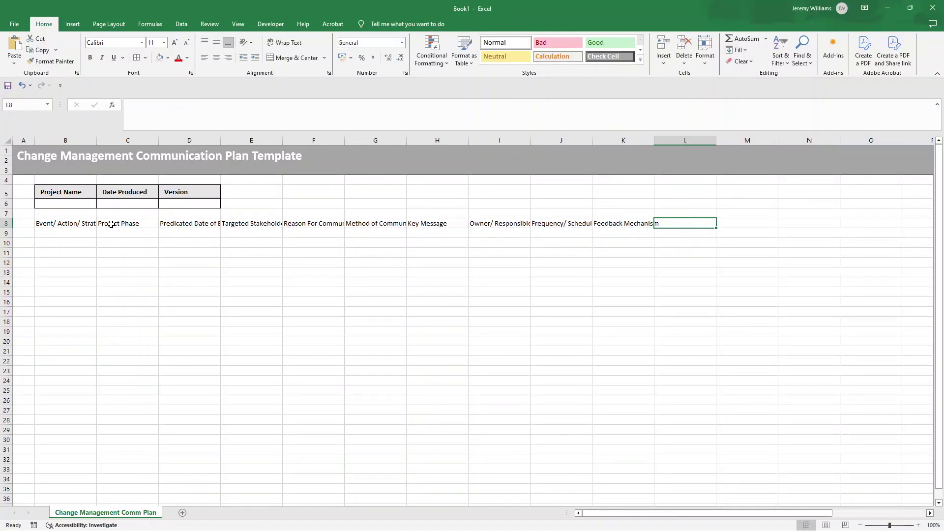
type("A")
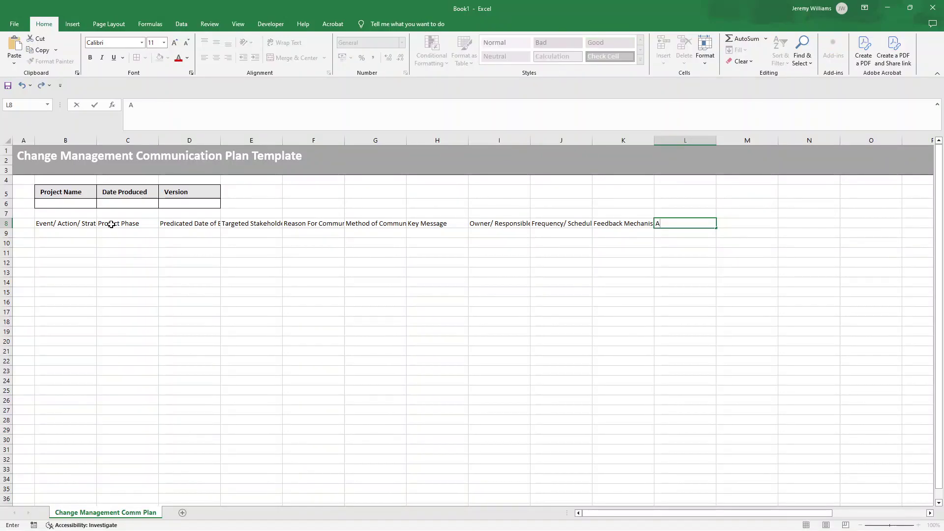
type("dditional C")
type("omments")
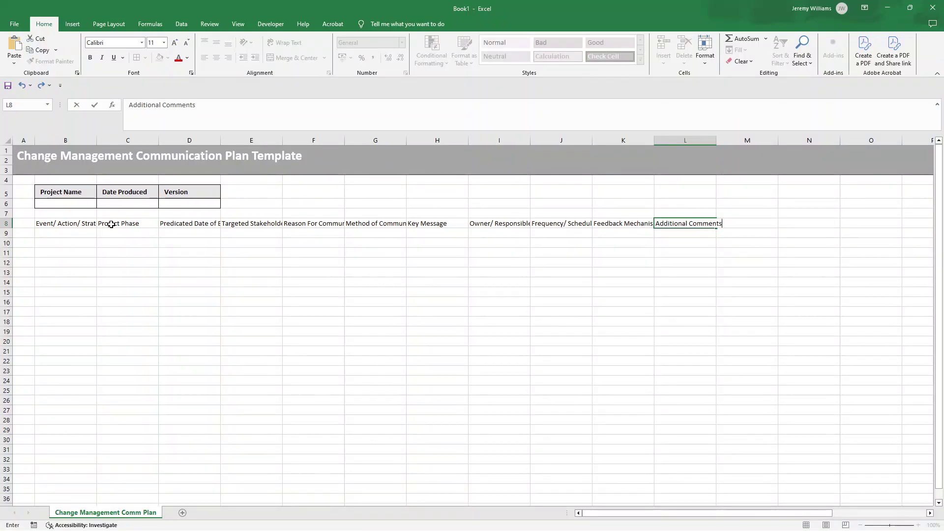
left_click(253, 265)
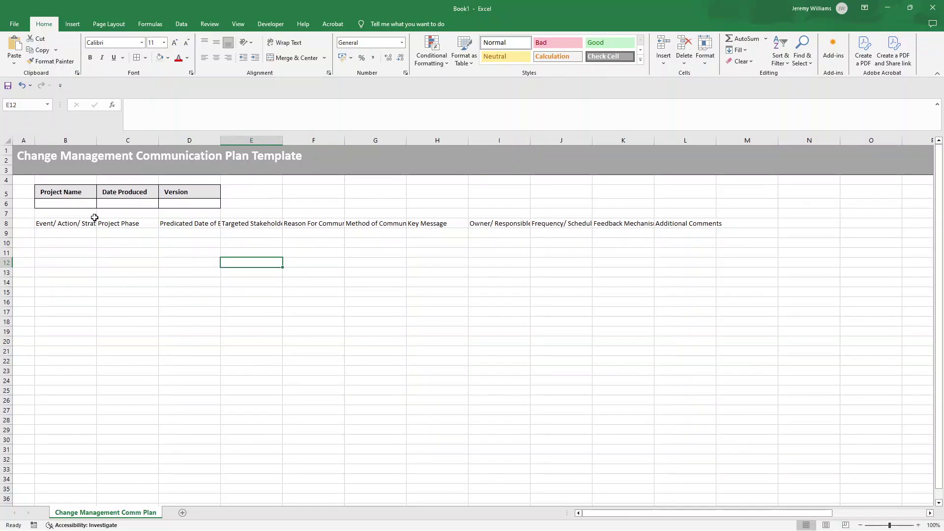
Format-paint B5's bold grey bordered style onto B8:L8 and heighten row 8 to 28.50
left_click(72, 194)
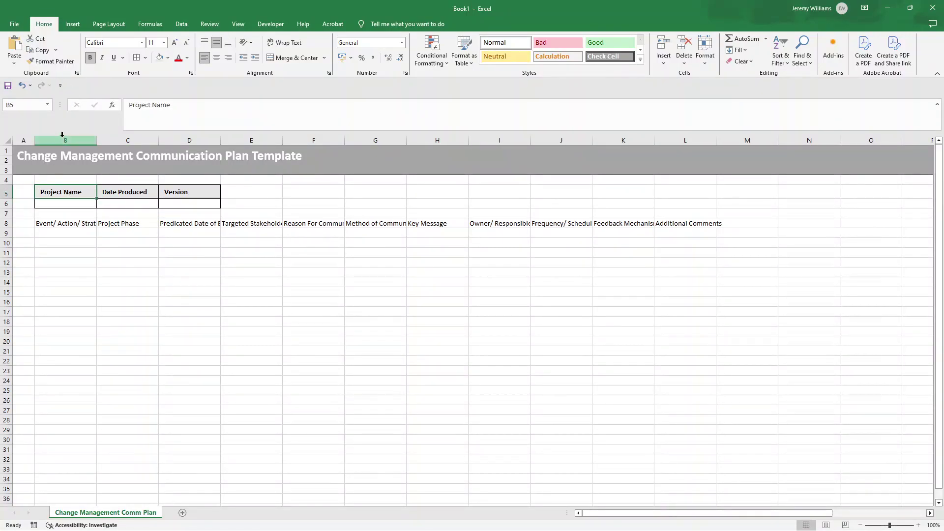
left_click(56, 61)
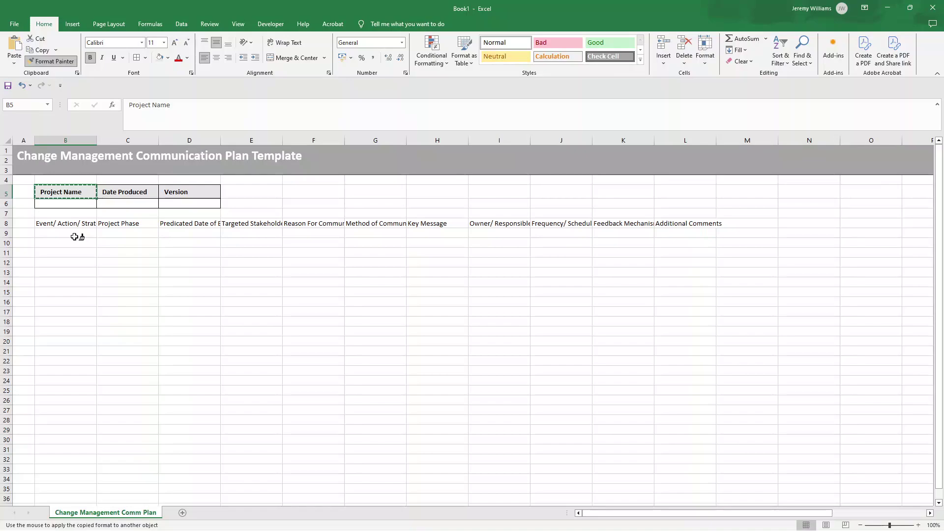
left_click_drag(78, 227, 679, 224)
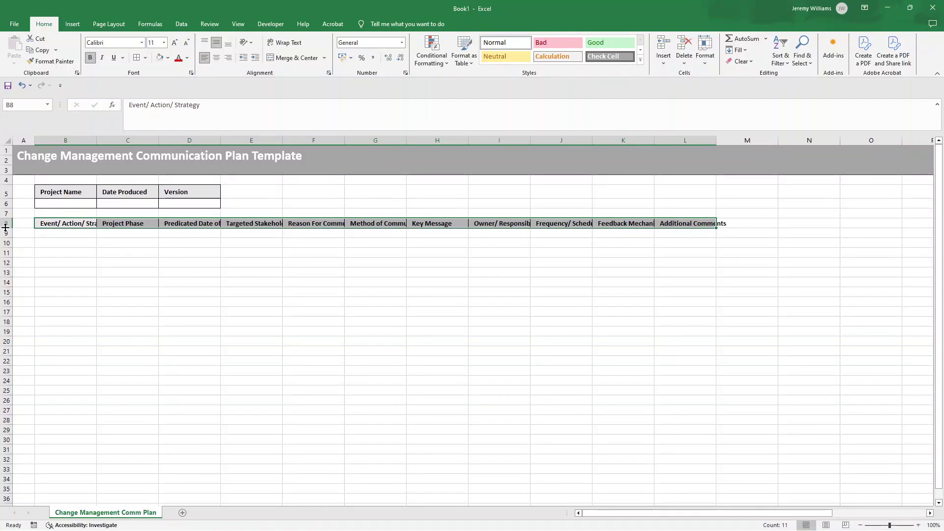
left_click_drag(6, 227, 8, 237)
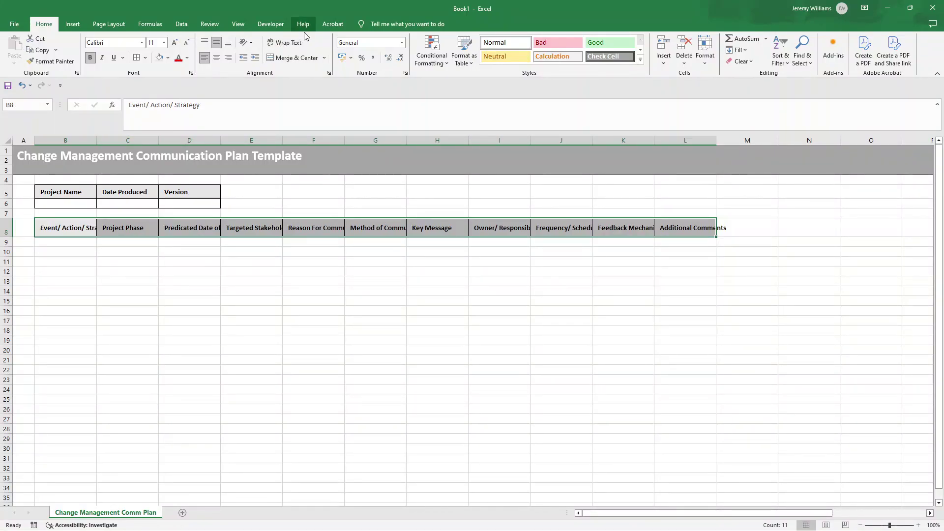
Wrap the B8:L8 heading text and adjust row 8 to fit
left_click(302, 44)
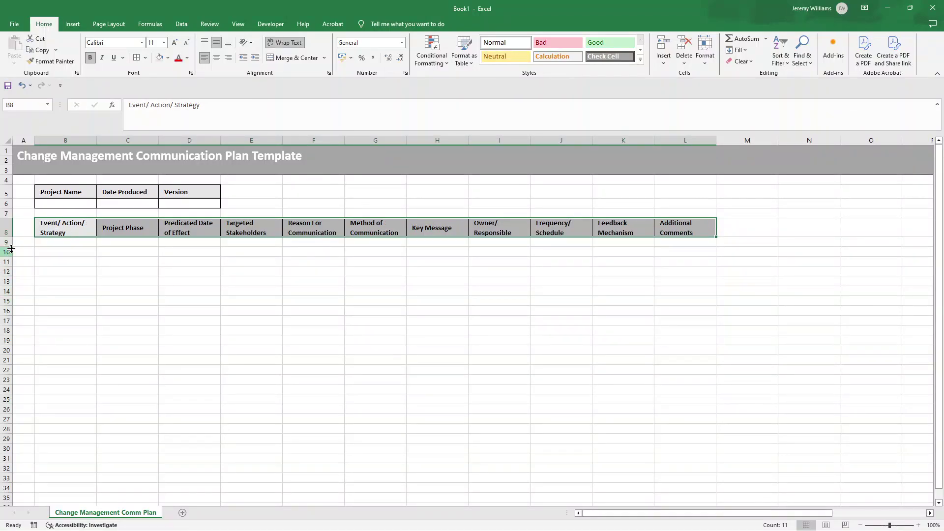
left_click_drag(10, 237, 10, 241)
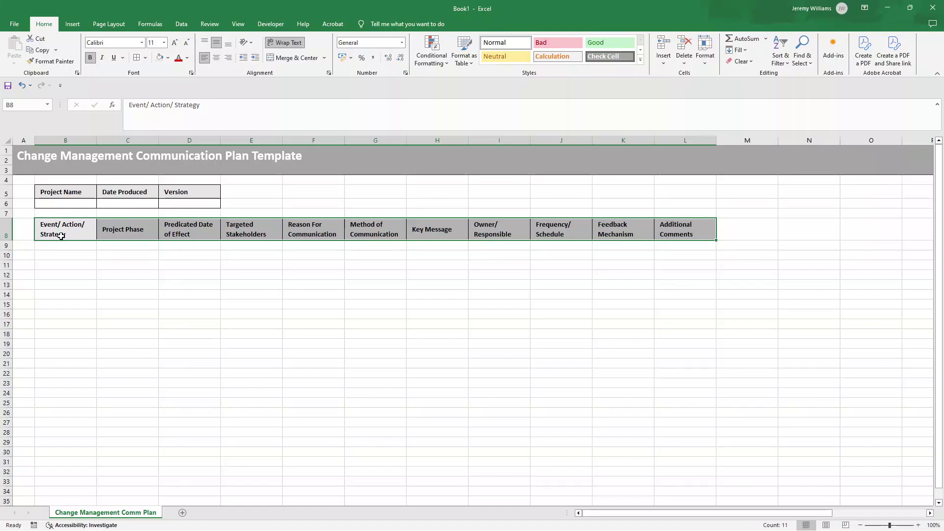
left_click(101, 266)
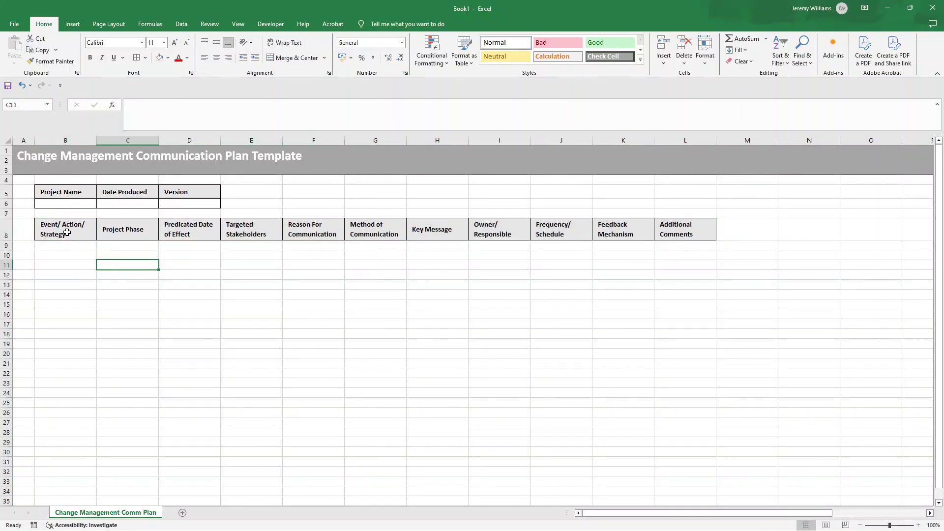
Apply All Borders to the table range B8:L30
left_click(66, 233)
left_click_drag(141, 255, 672, 447)
left_click(136, 58)
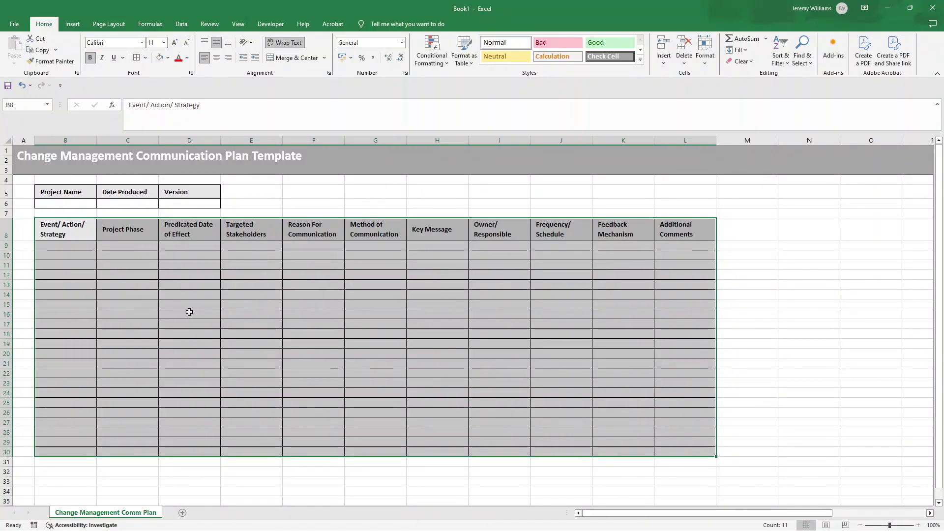
Turn off View gridlines so only the header block and table B8:L30 stand out
left_click(237, 24)
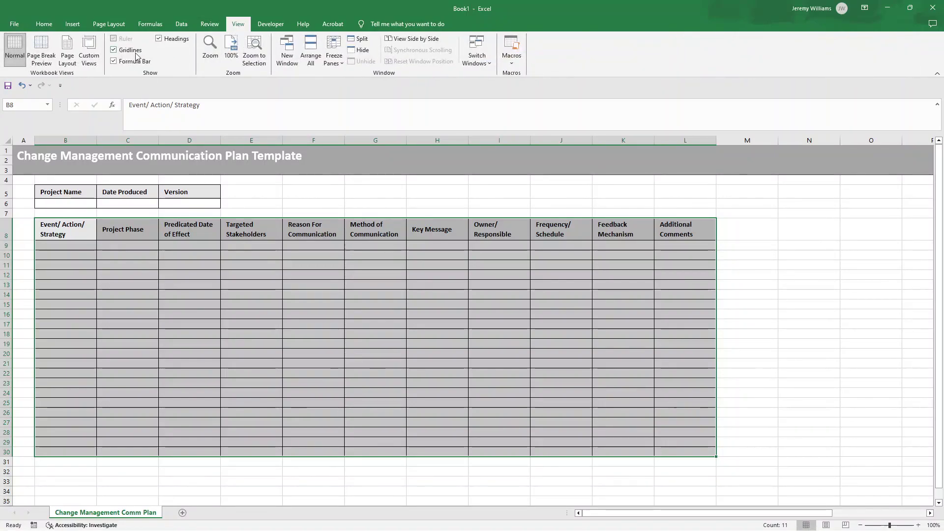
left_click(286, 372)
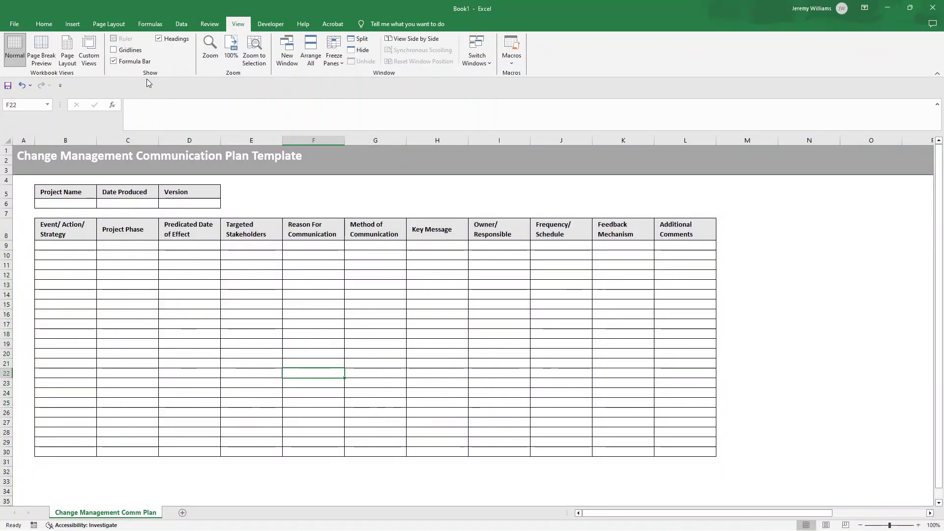
scroll(266, 231, "down", 3)
scroll(264, 232, "up", 3)
left_click(588, 192)
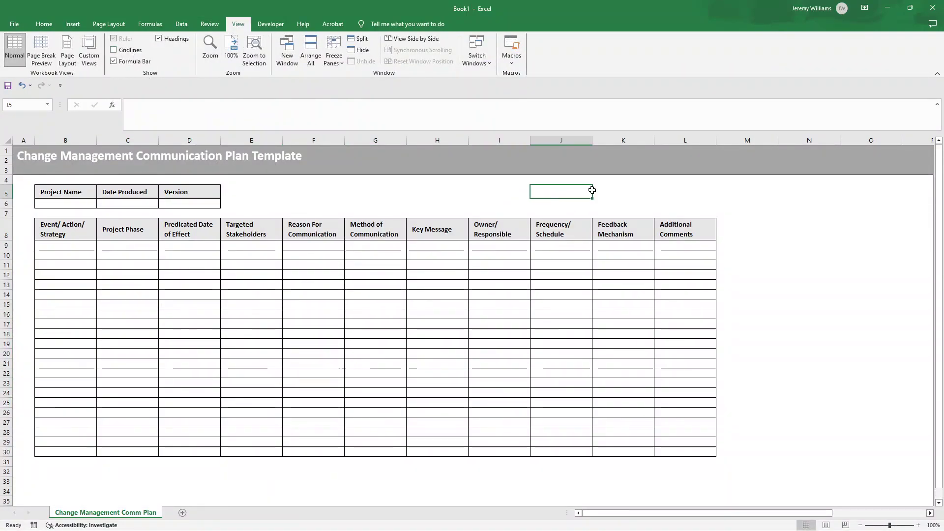
left_click(764, 204)
left_click(810, 303)
left_click(802, 344)
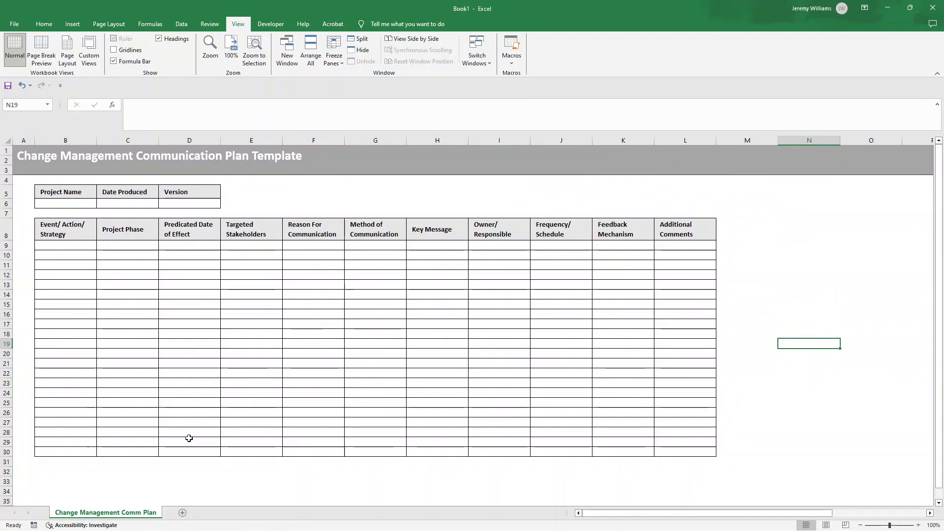
scroll(197, 432, "down", 2)
scroll(203, 425, "up", 2)
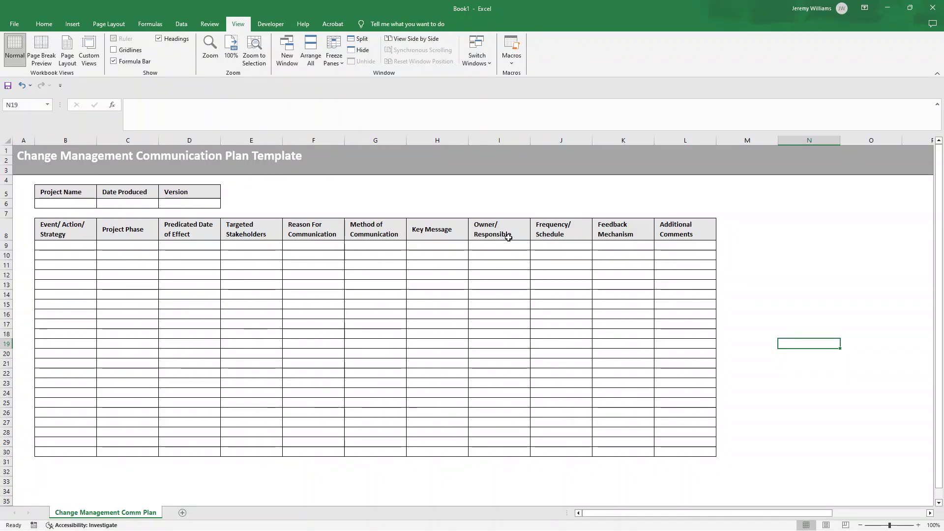
Highlight the Project Phase and Method of Communication entry cells in the table
left_click_drag(375, 229, 382, 314)
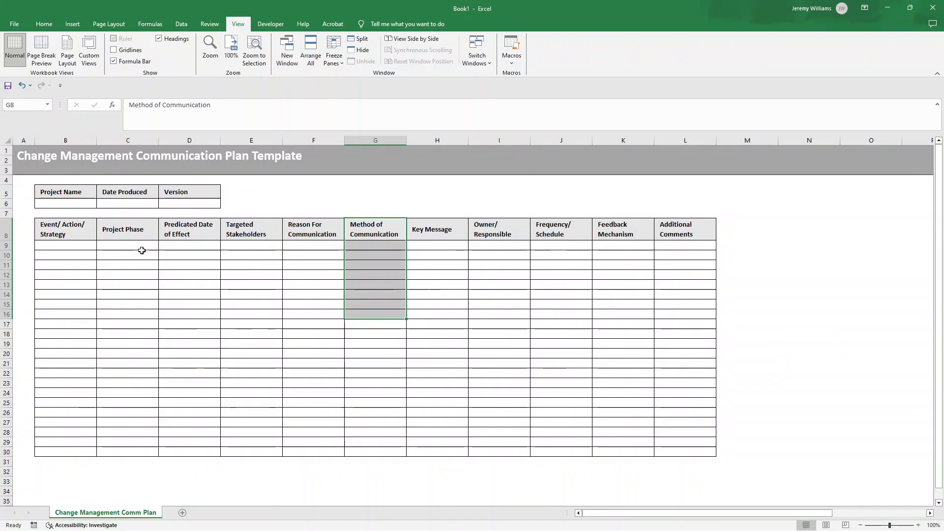
left_click_drag(137, 230, 140, 316)
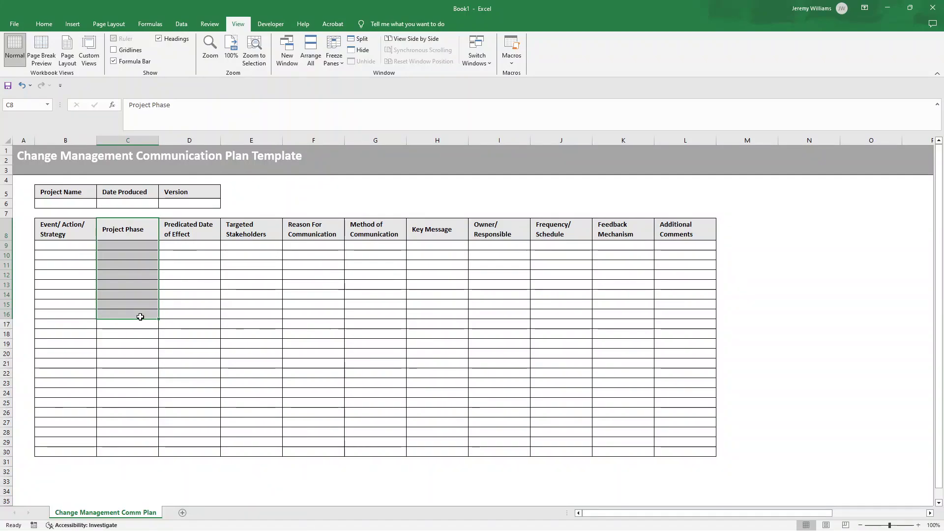
left_click(383, 230)
left_click_drag(397, 235, 395, 286)
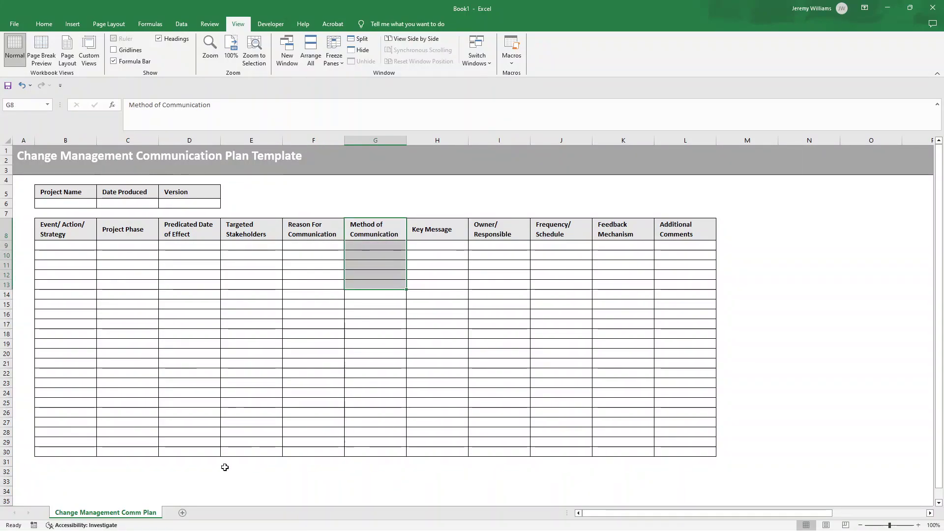
Add a new worksheet named 'Key', then return to the Change Management Comm Plan sheet
left_click(182, 513)
double_click(183, 513)
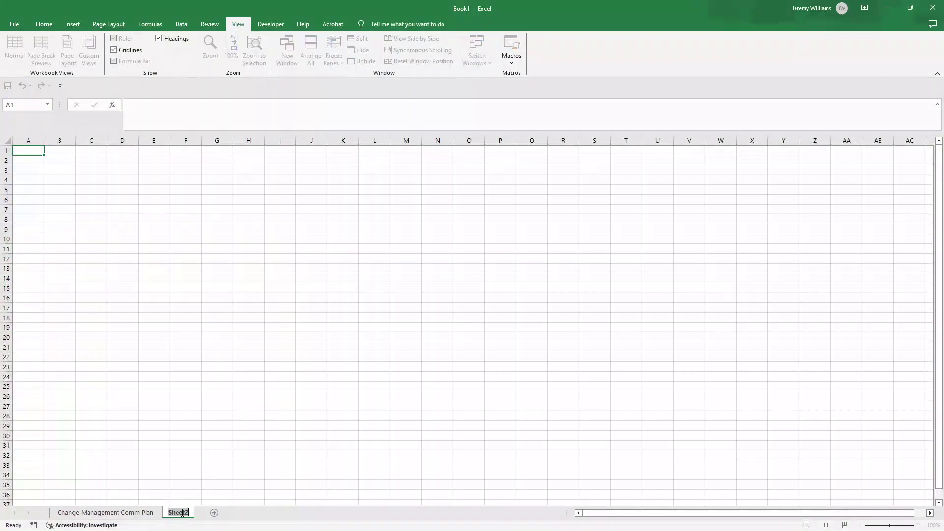
type("Key")
key("Return")
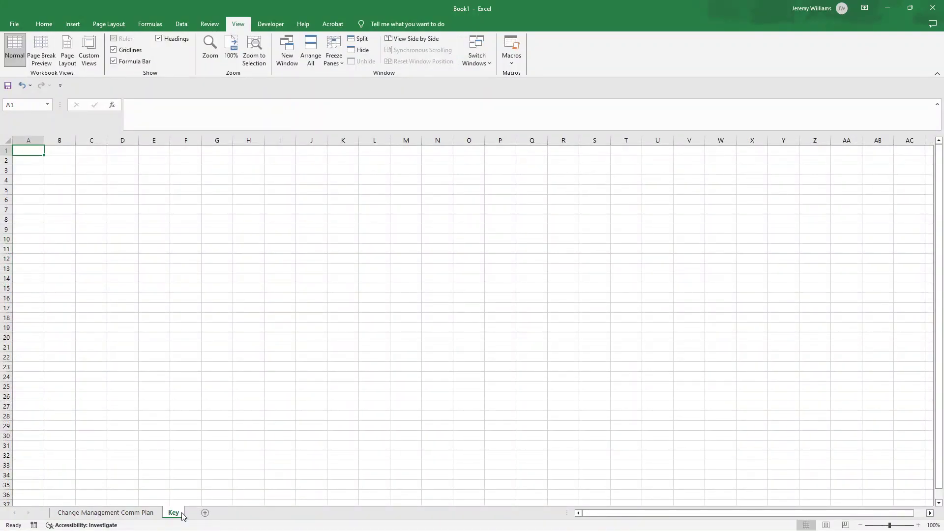
left_click(120, 512)
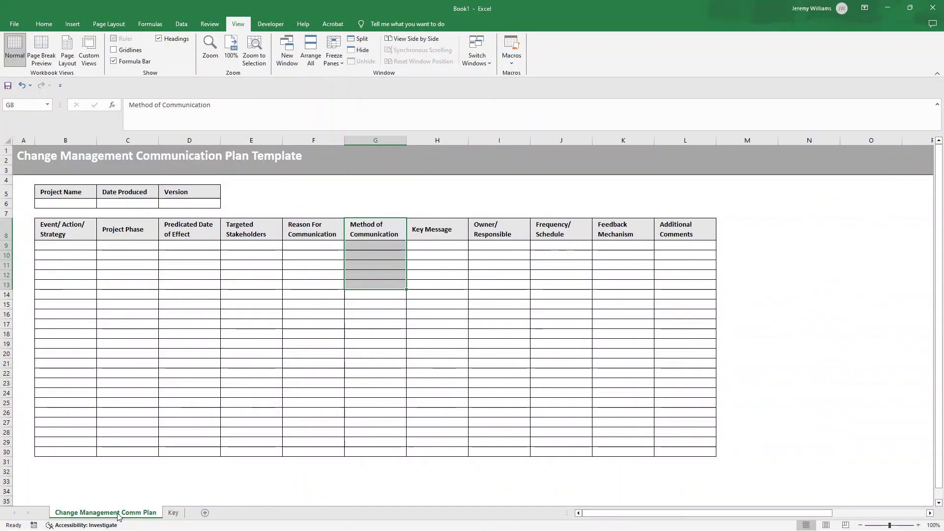
left_click(36, 173)
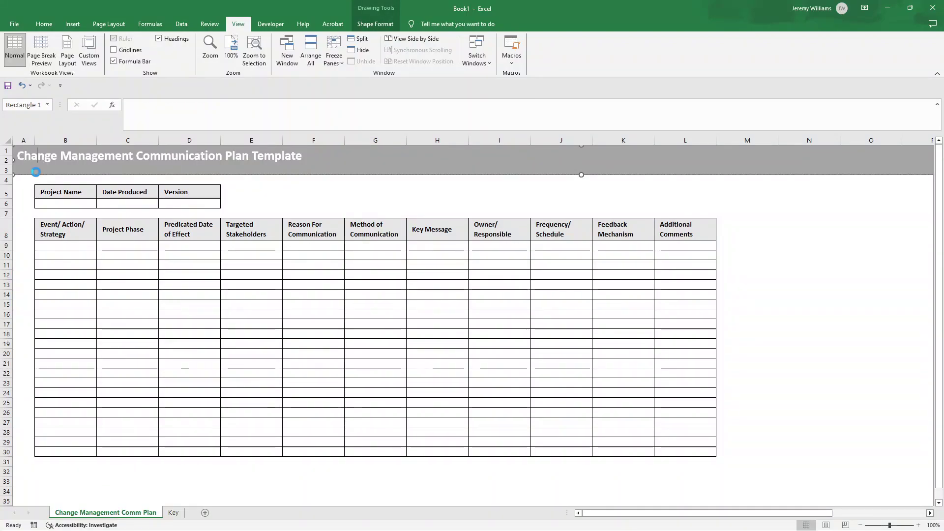
Paste the copied title banner onto the Key sheet and retitle it 'Key'
left_click(173, 512)
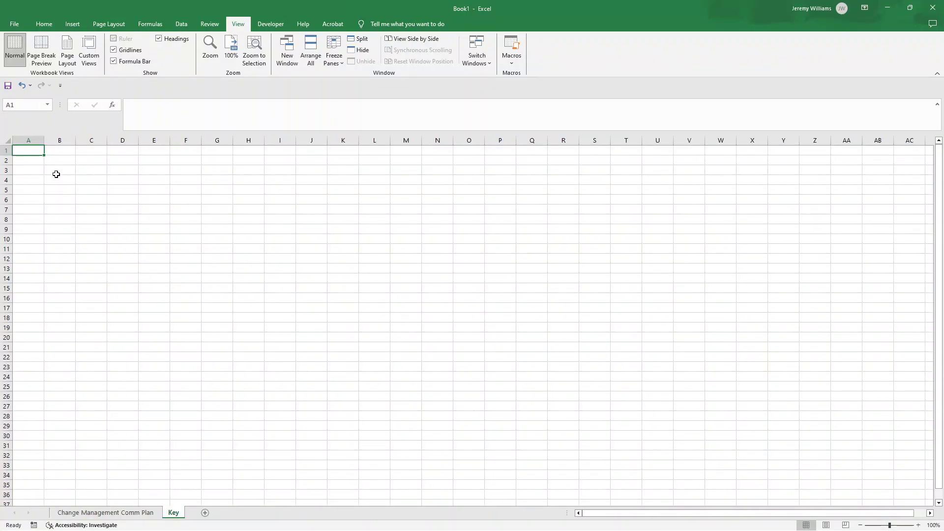
left_click(125, 512)
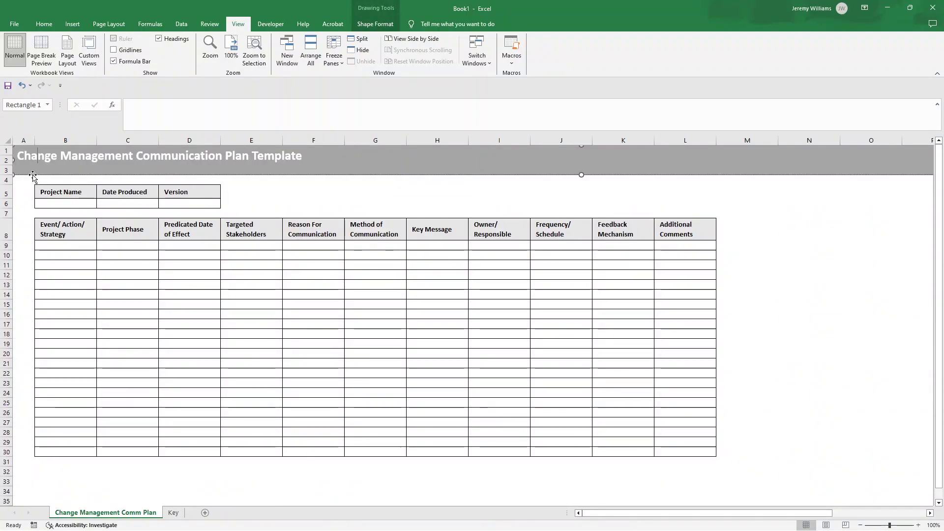
left_click(174, 512)
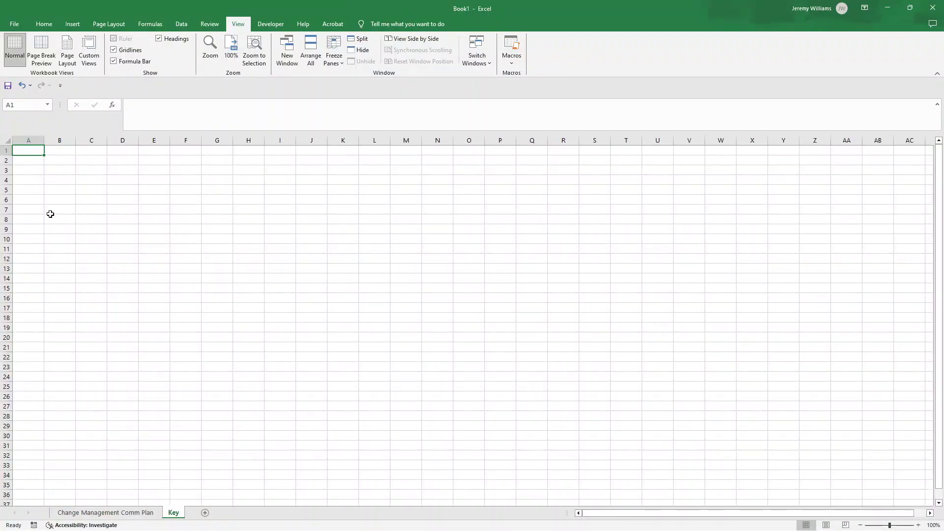
key("ctrl+v")
triple_click(58, 155)
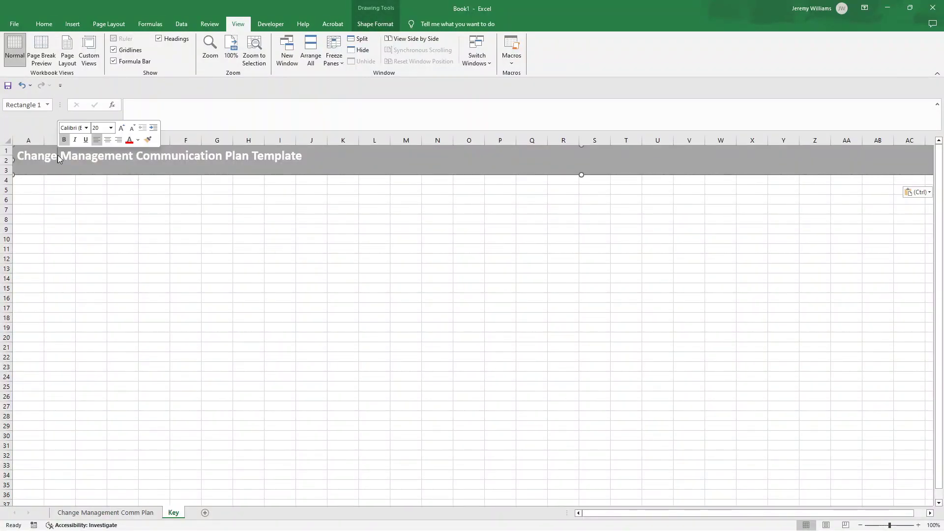
type("Key")
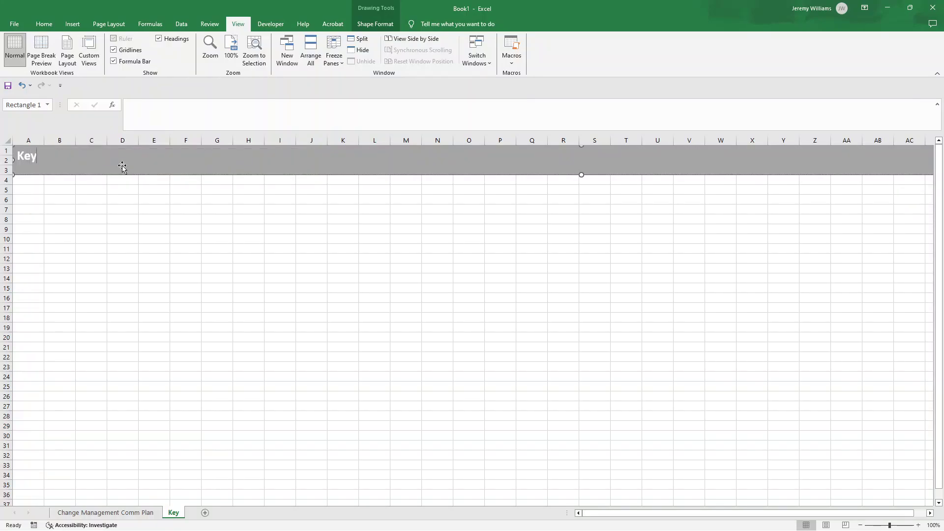
Shrink the pasted banner's width, then delete it, leaving the Key sheet empty
left_click_drag(600, 513, 609, 512)
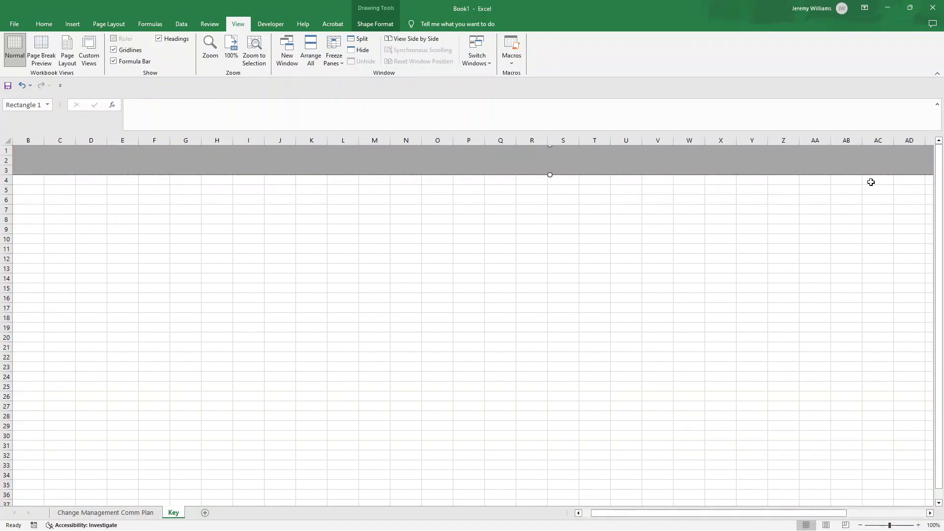
left_click(883, 513)
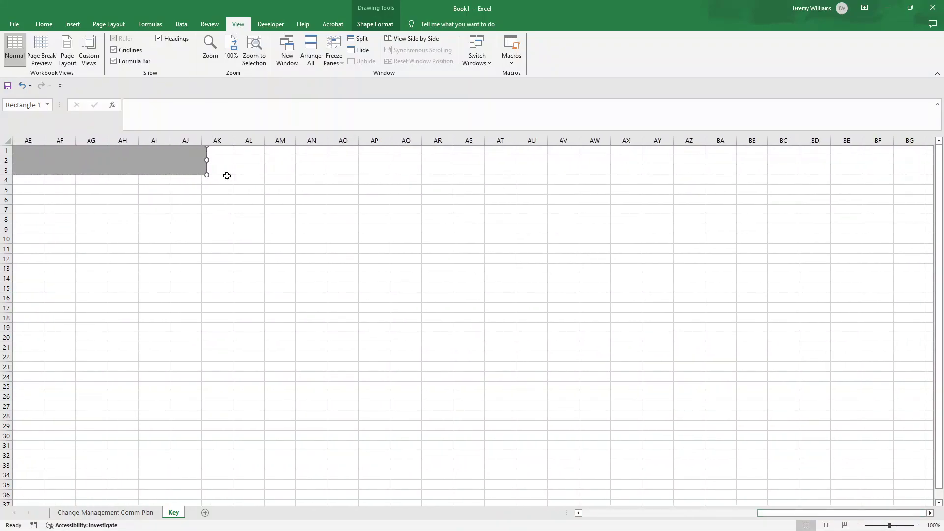
left_click_drag(206, 161, 33, 161)
left_click_drag(569, 513, 566, 509)
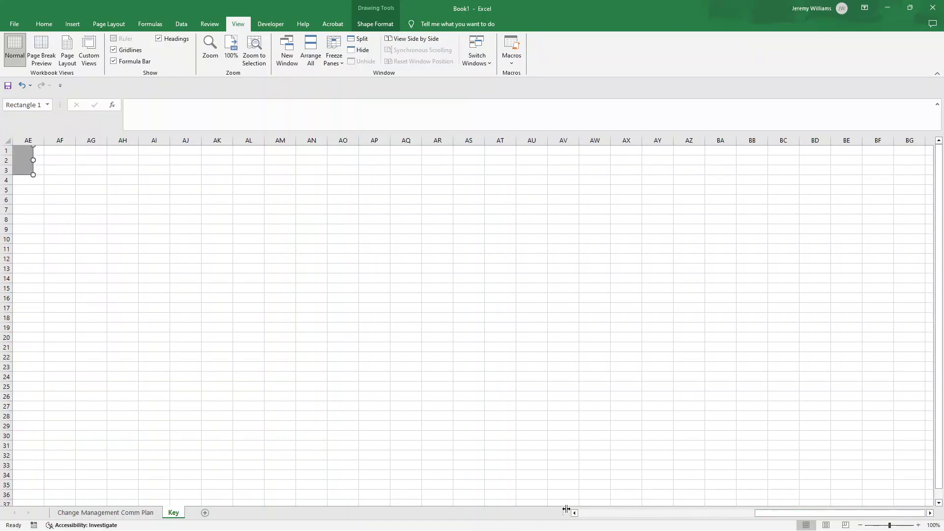
left_click(597, 512)
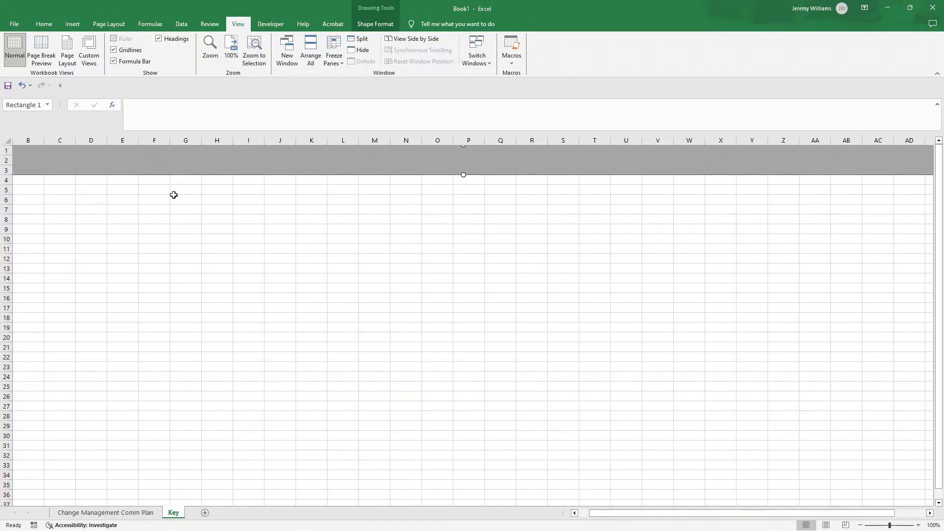
key("Delete")
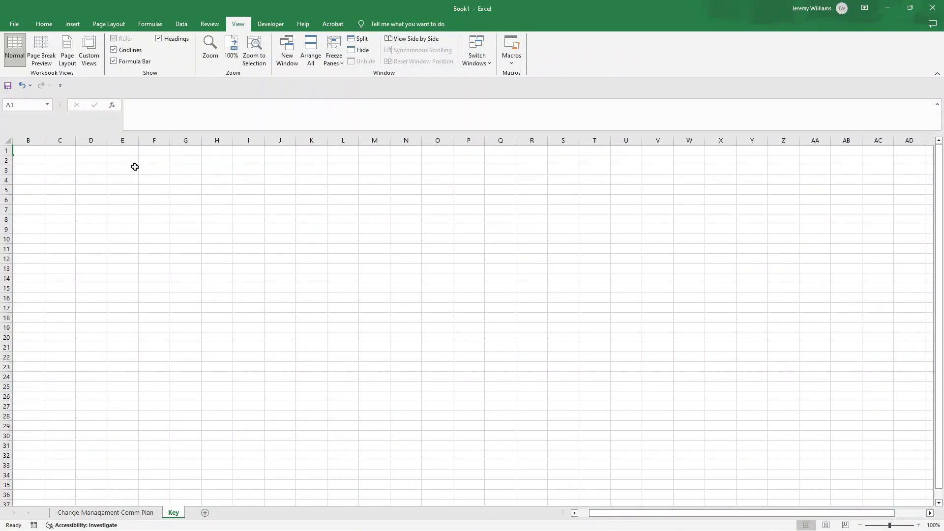
Draw a grey-styled rectangle spanning cells A1 to D3 on the Key sheet
left_click(582, 512)
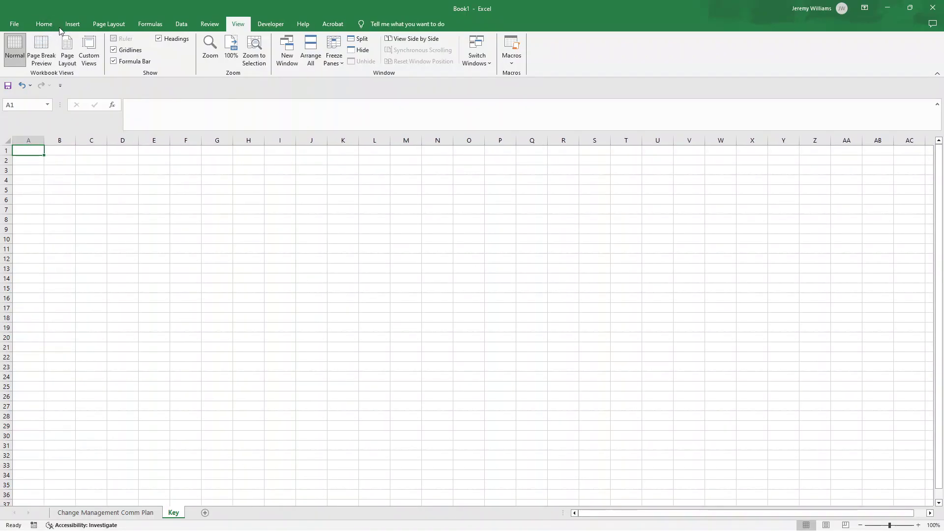
left_click(72, 24)
left_click(113, 55)
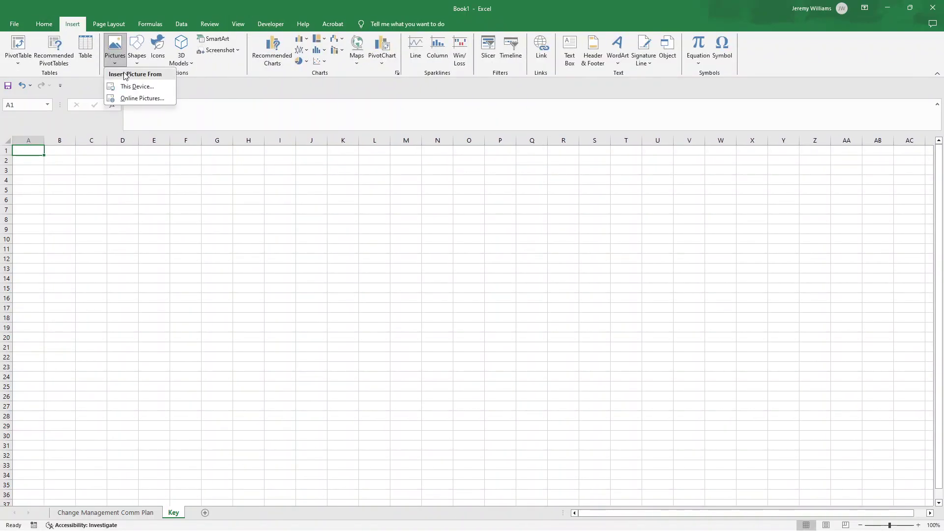
left_click(136, 49)
left_click(164, 81)
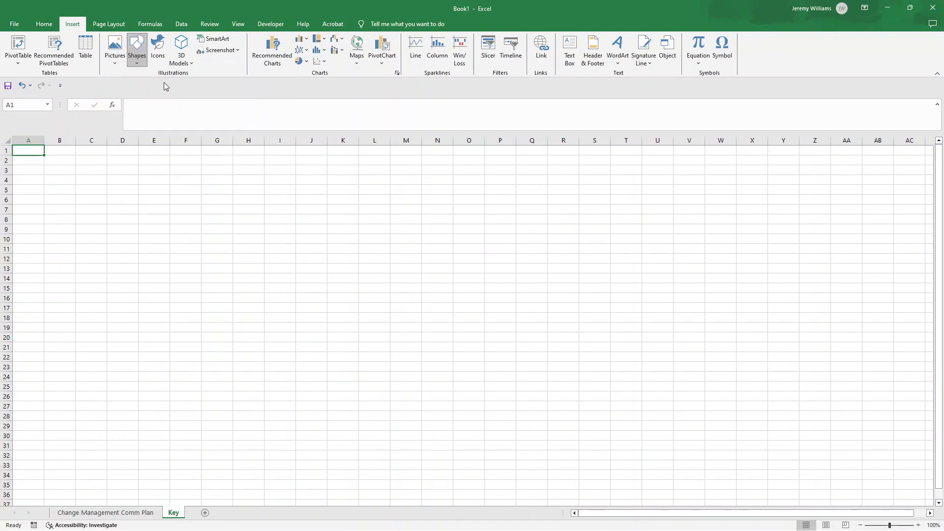
left_click_drag(14, 146, 137, 173)
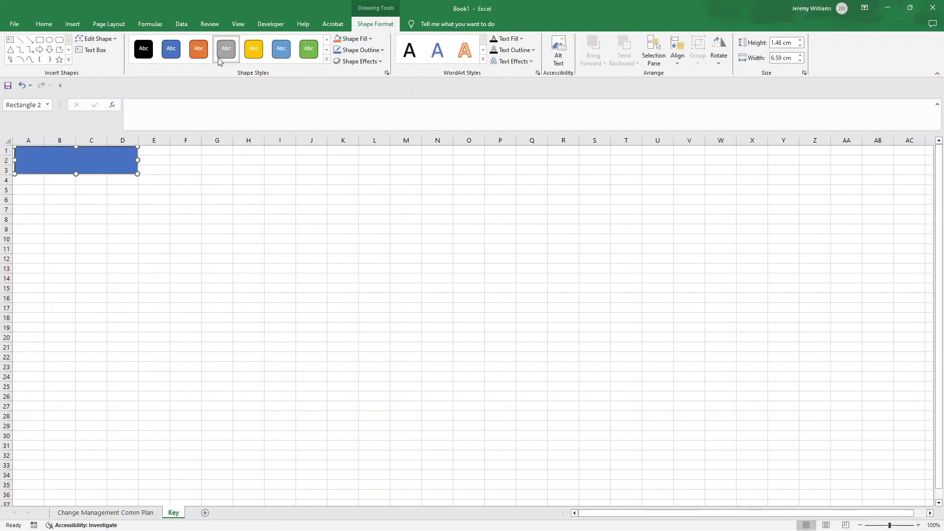
left_click(219, 61)
Label the rectangle 'Key' in bold, enlarged 20 pt text
right_click(45, 162)
left_click(80, 236)
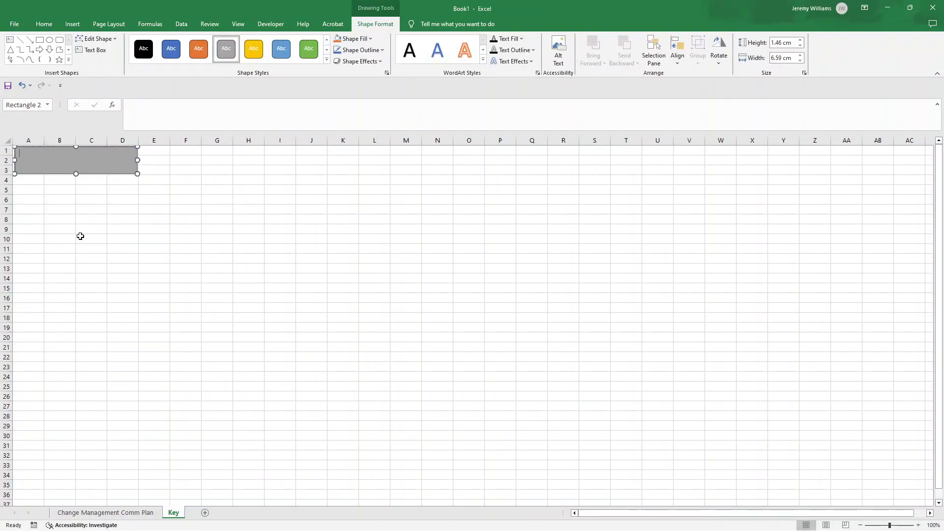
double_click(30, 154)
left_click(43, 23)
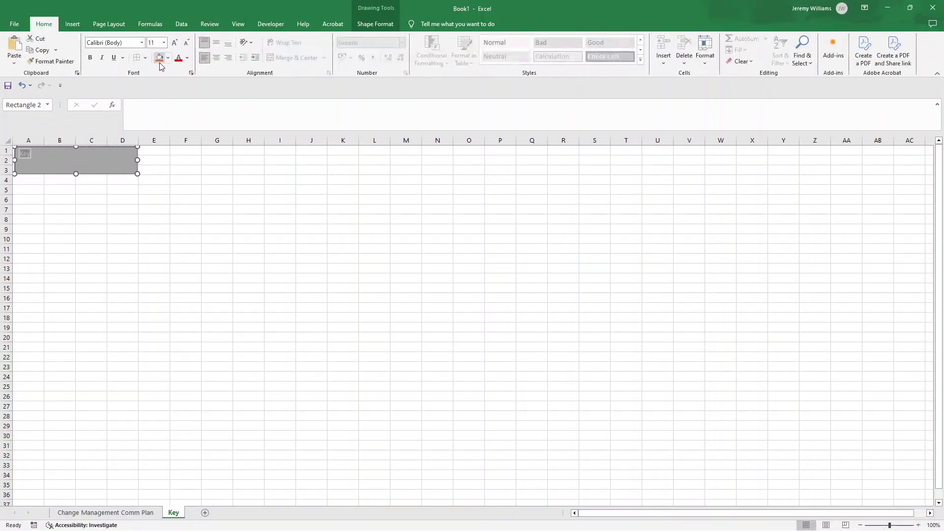
left_click(173, 44)
left_click(173, 44)
left_click(174, 45)
left_click(174, 44)
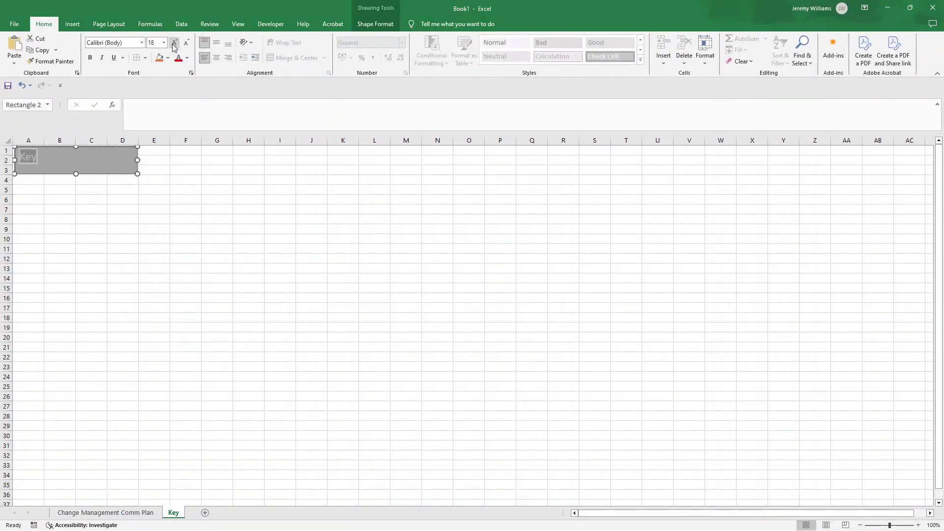
left_click(174, 44)
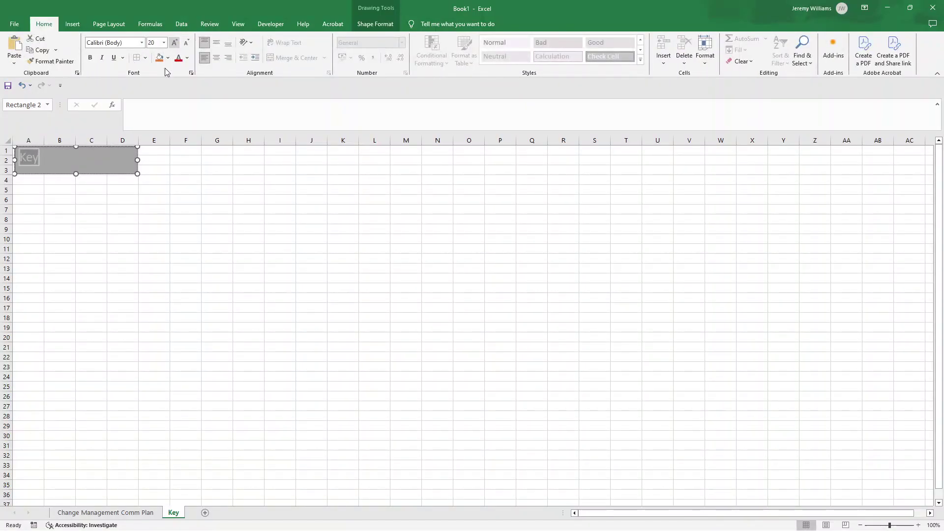
left_click(90, 58)
Nudge and resize the Key banner so it fits columns A to D
left_click(137, 173)
left_click(150, 215)
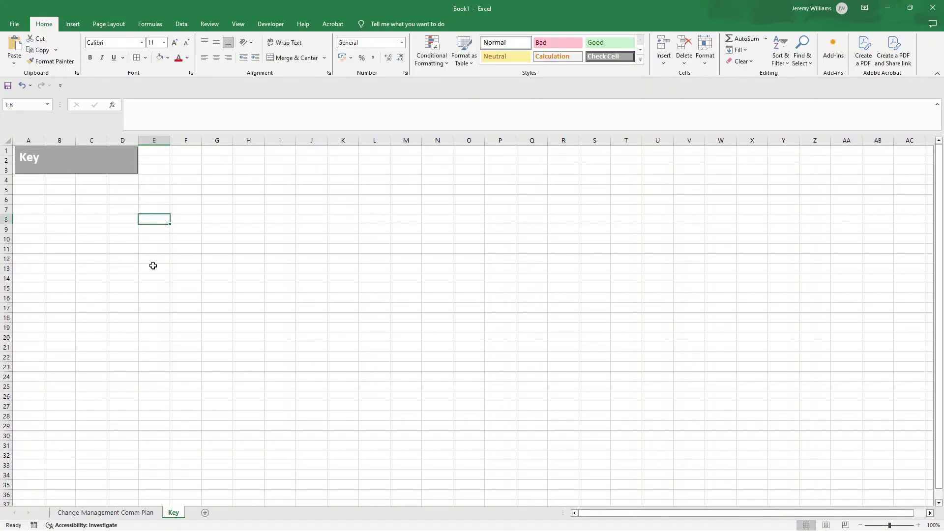
left_click(61, 159)
left_click_drag(60, 157, 58, 156)
left_click_drag(135, 173, 138, 175)
left_click(55, 190)
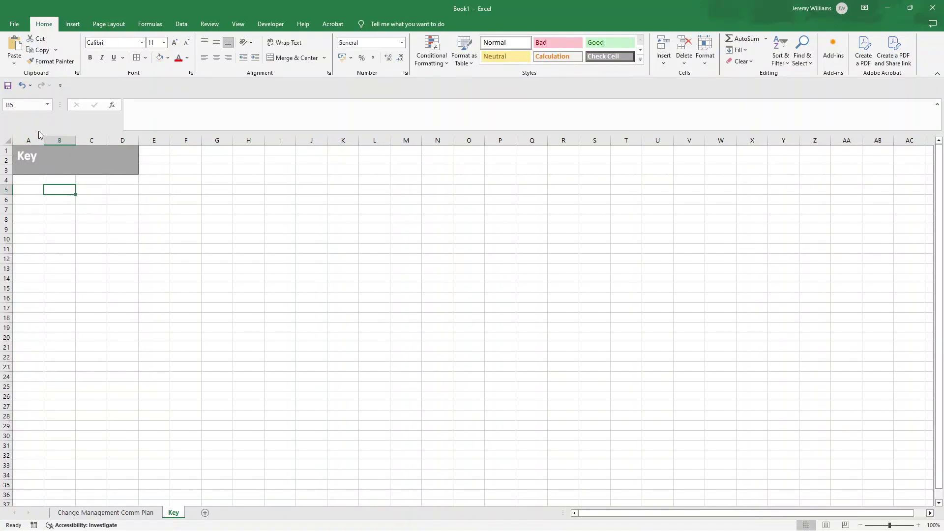
Narrow column A and enter headers 'Project Phase' in B5 and 'Method of Communication' in C5
left_click_drag(43, 138, 34, 138)
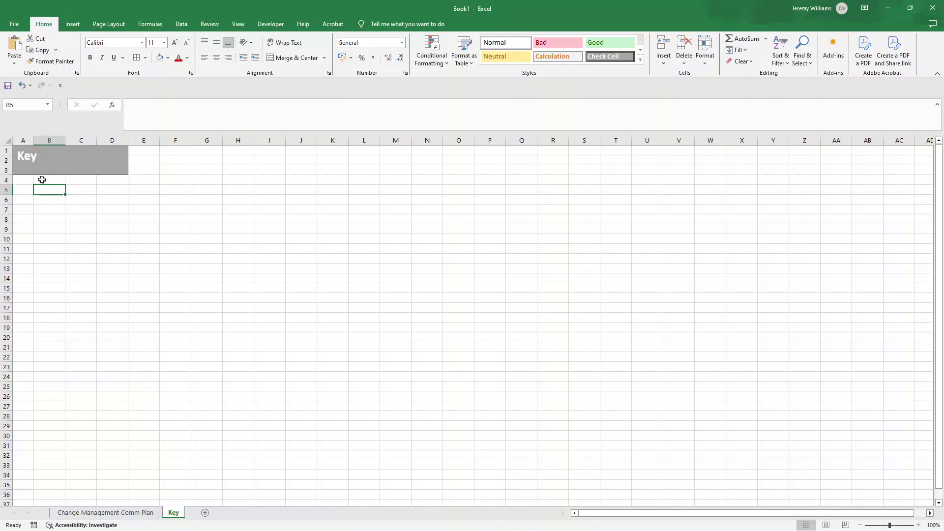
type("P")
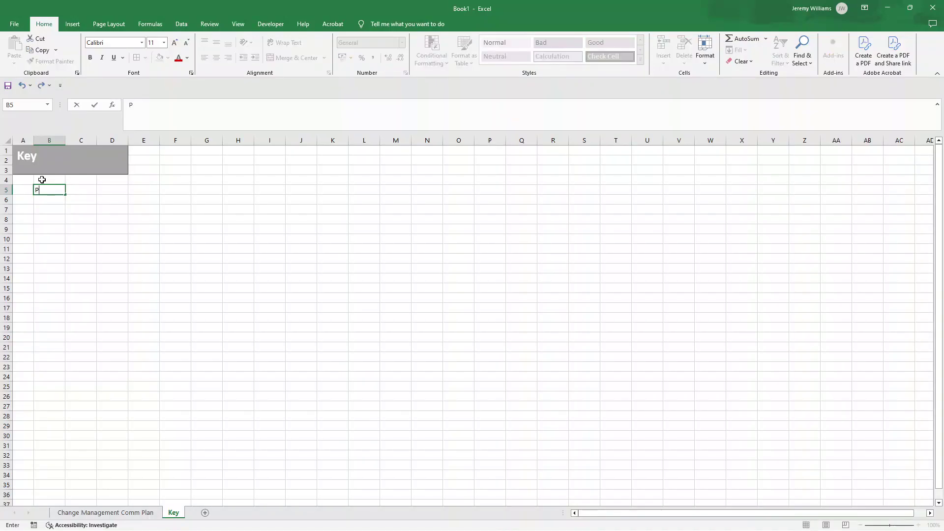
type("roject Phase")
key("Return")
key("Up")
key("Right")
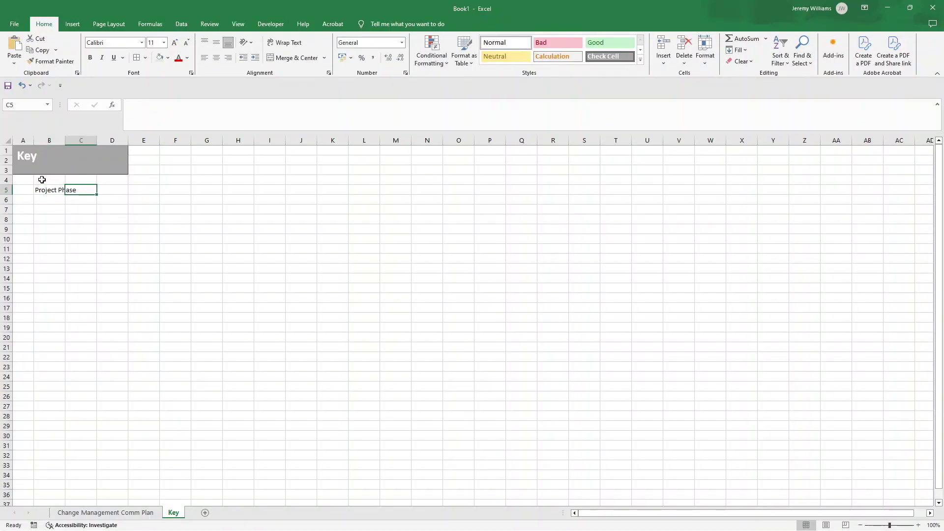
type("Method of")
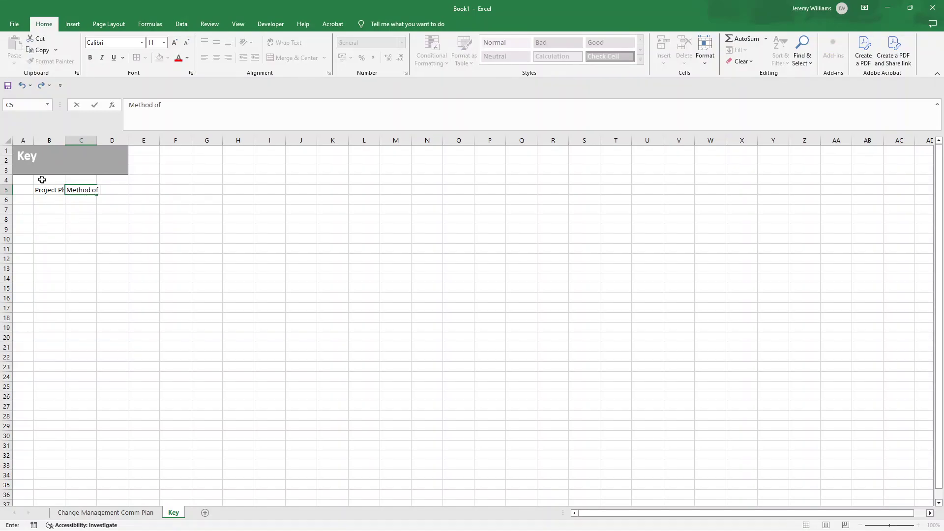
type(" Communication")
key("Return")
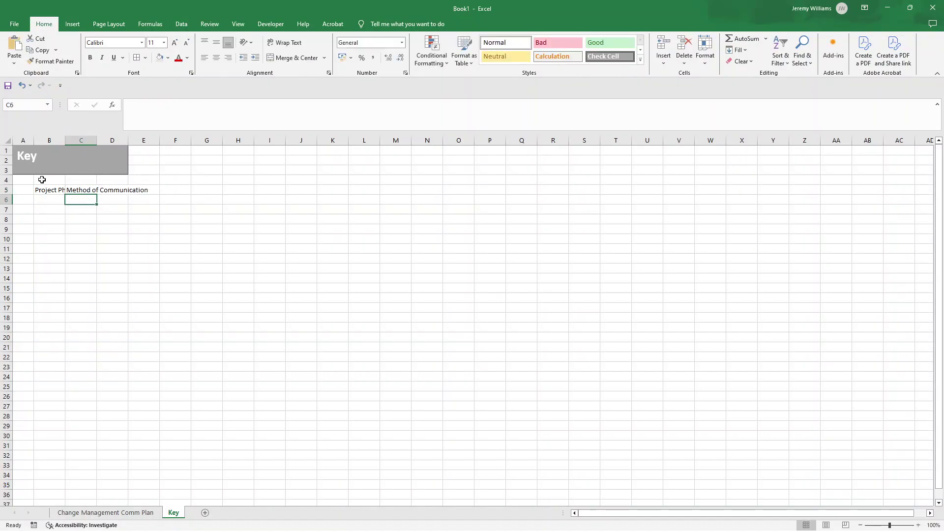
Copy the Comm Plan header formatting onto B5:C5 with Format Painter and wrap the text
left_click(106, 512)
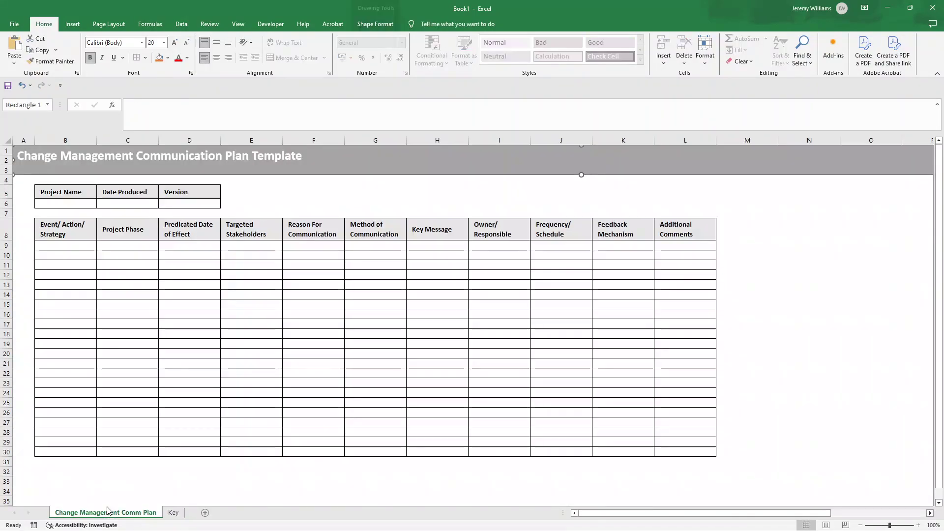
left_click(84, 192)
left_click(53, 60)
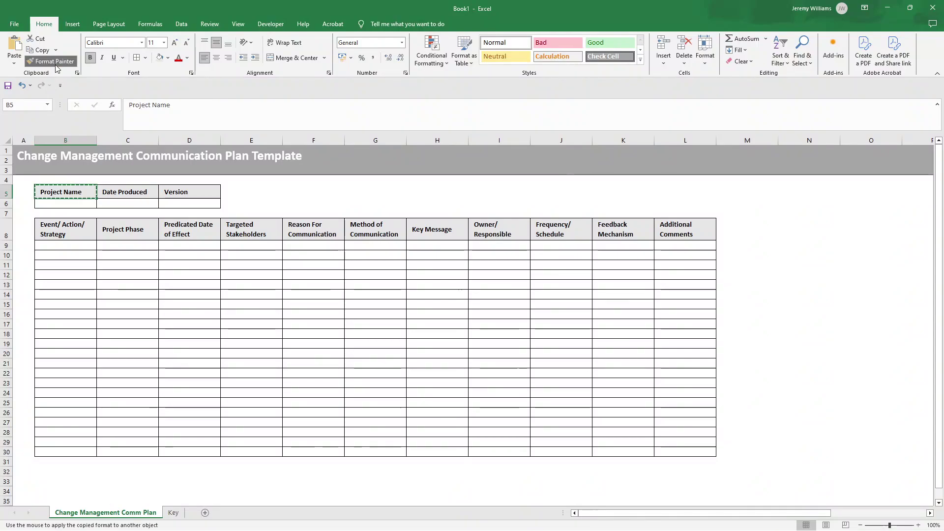
left_click(174, 513)
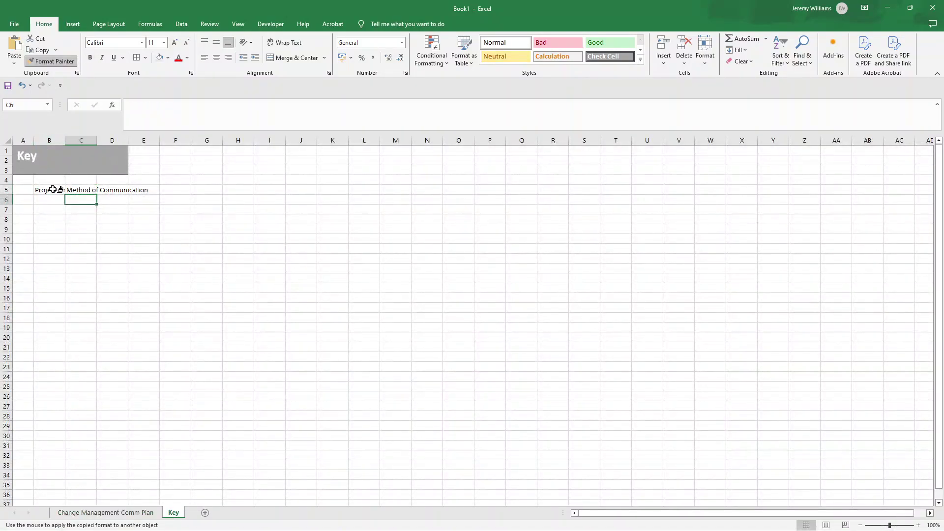
left_click_drag(49, 191, 86, 190)
left_click(112, 219)
left_click(284, 42)
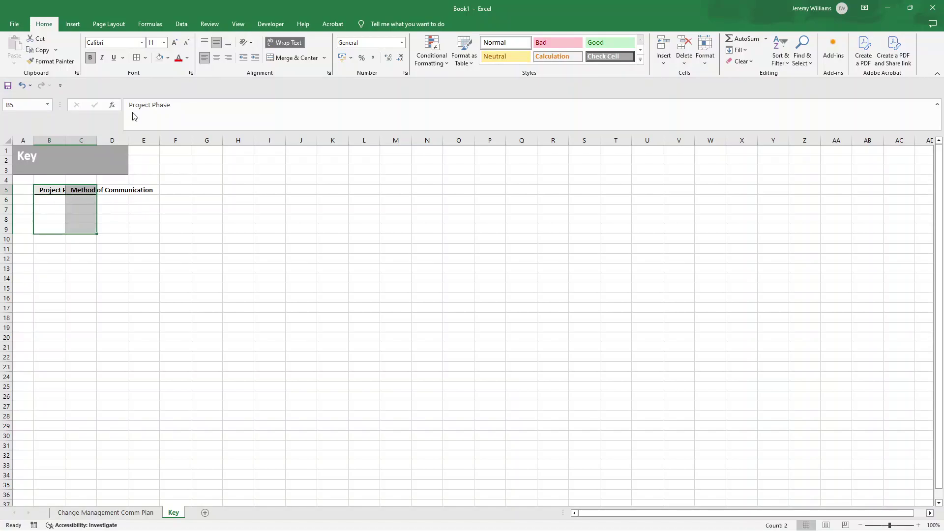
Widen columns B to D so the headers fit
left_click(49, 140)
left_click(92, 141, "shift")
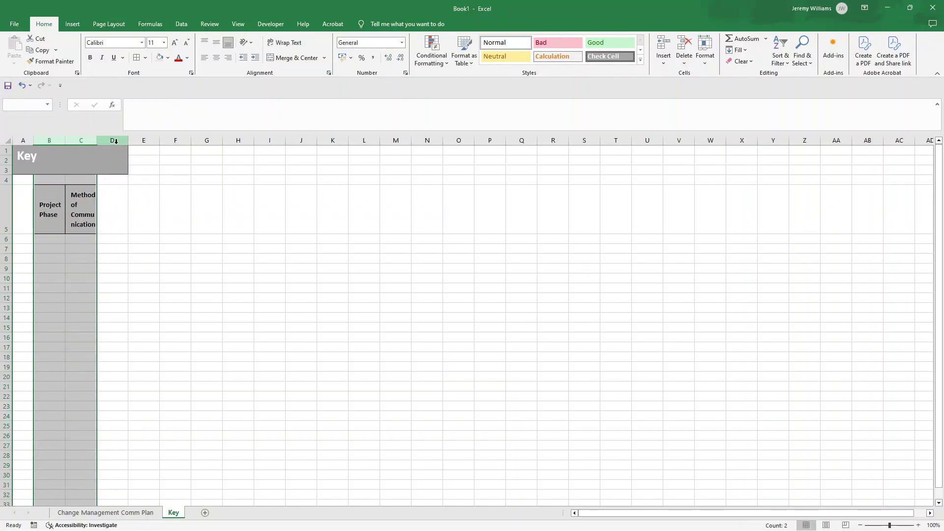
left_click(112, 140, "shift")
left_click_drag(106, 140, 113, 140)
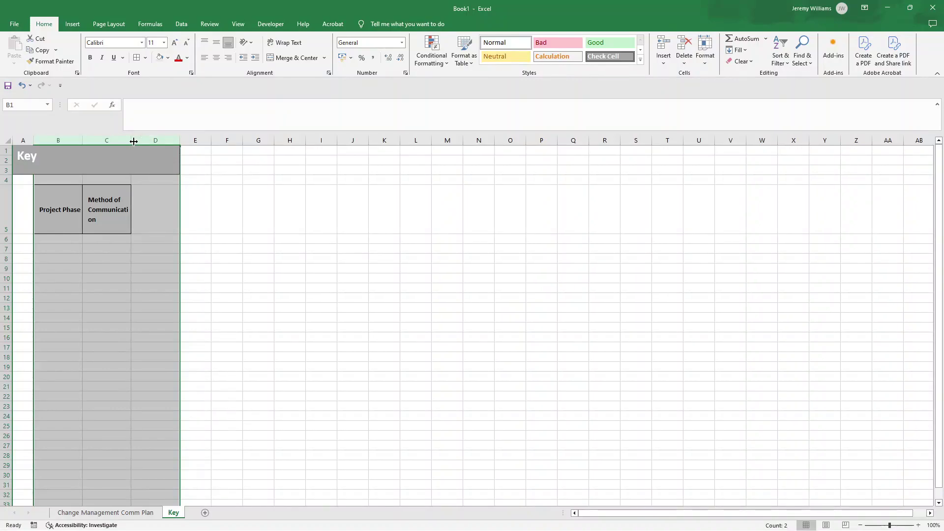
left_click_drag(133, 141, 146, 141)
List phases Initiation, Planning, Execution, Closure in B6:B9 and border B5:B9
left_click(63, 236)
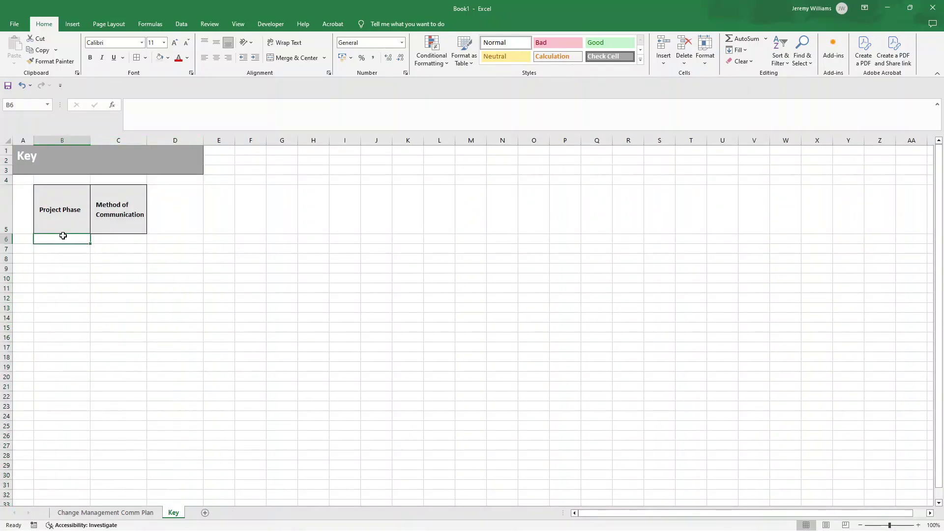
type("Initiation")
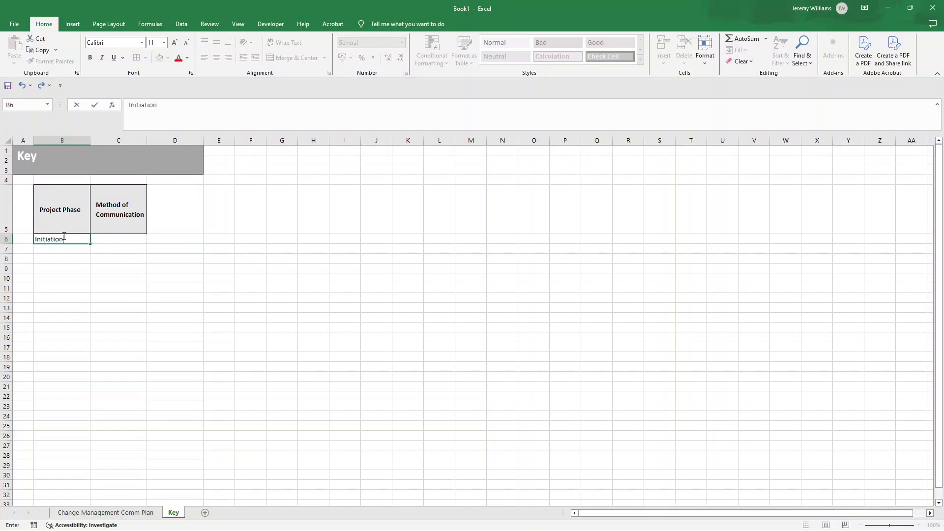
key("Return")
type("Planning")
key("Return")
type("Ex")
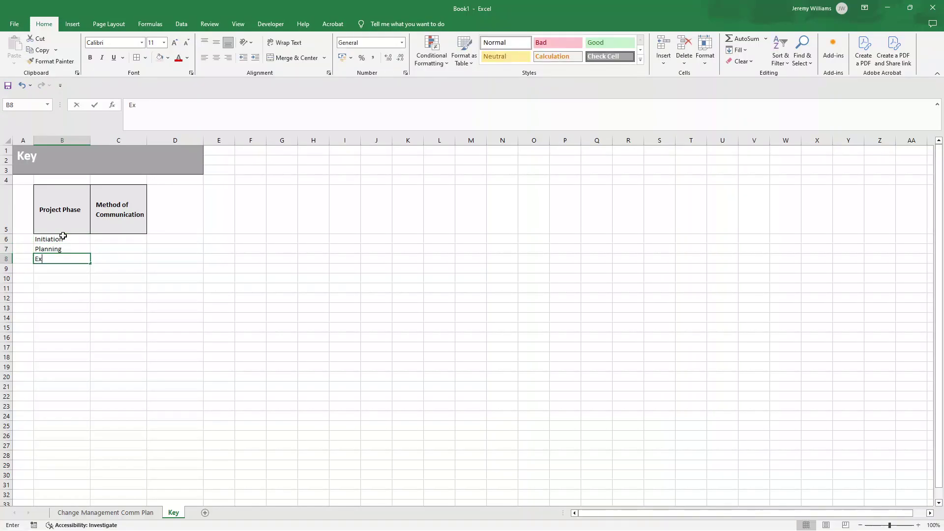
type("ecutio")
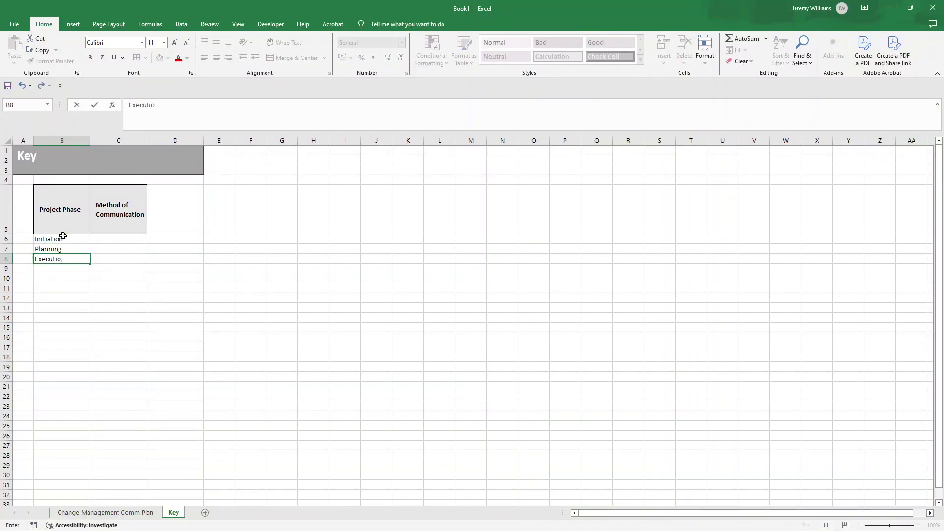
type("n")
key("Return")
type("Closure")
key("Return")
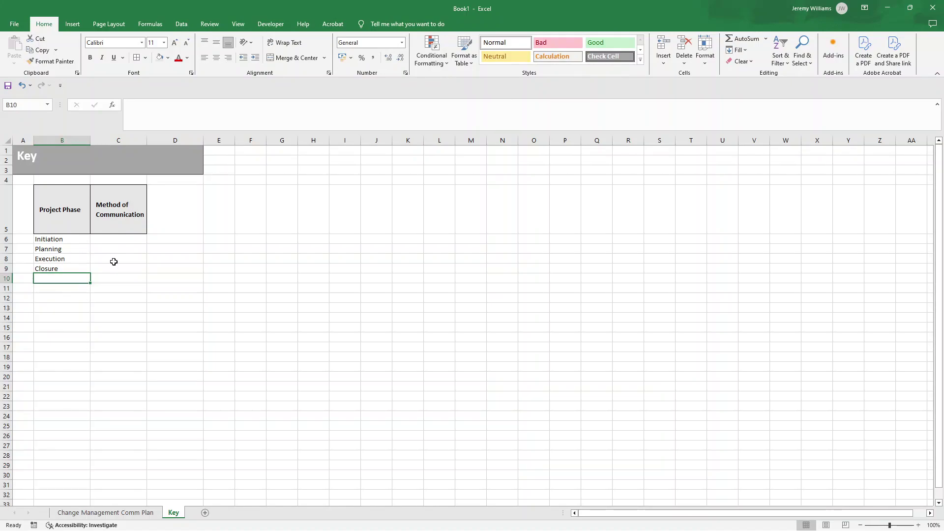
left_click(55, 269)
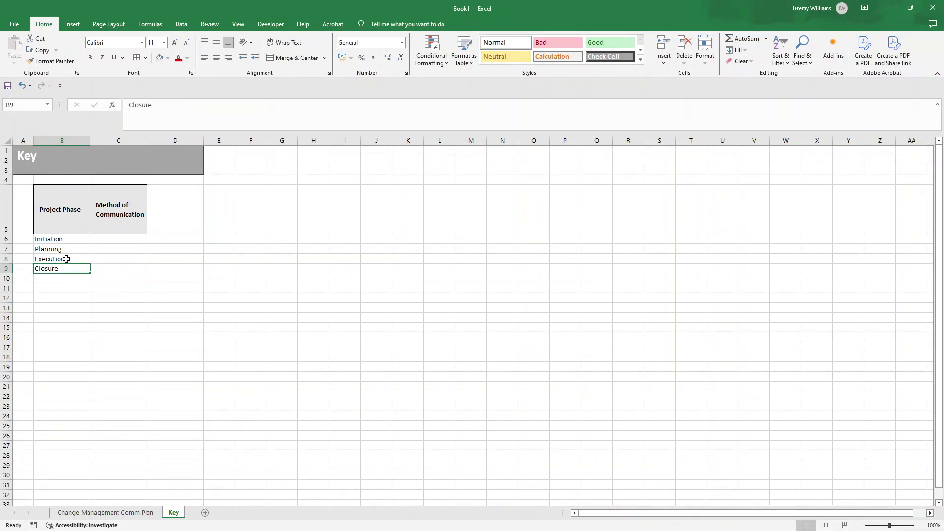
left_click_drag(57, 212, 69, 271)
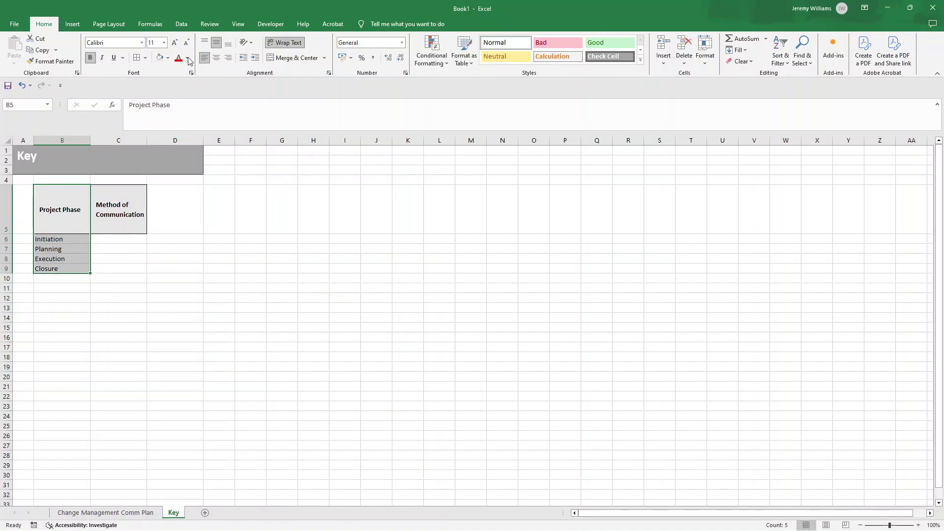
left_click(136, 58)
Enter methods Face to Face, Meeting, Newsletter, Bulletin, Phone Call, Email in C6:C11
left_click(118, 238)
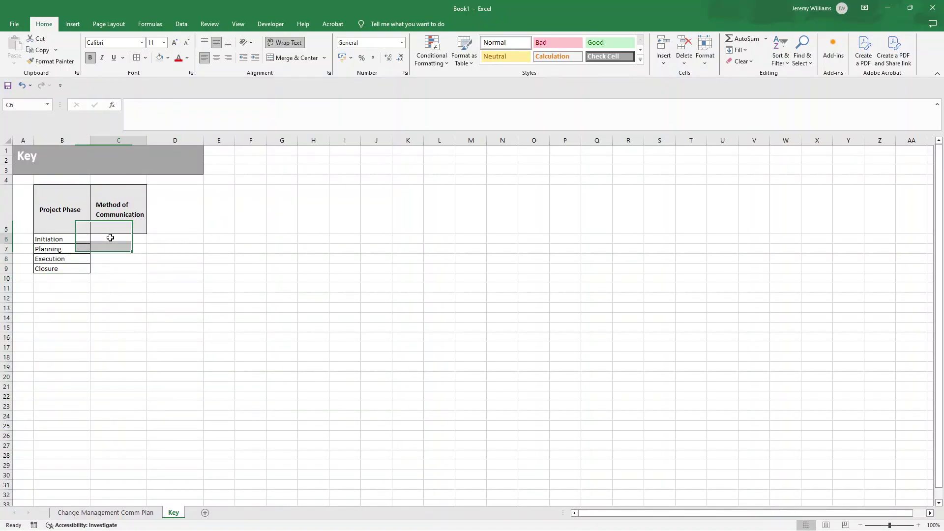
type("F2F")
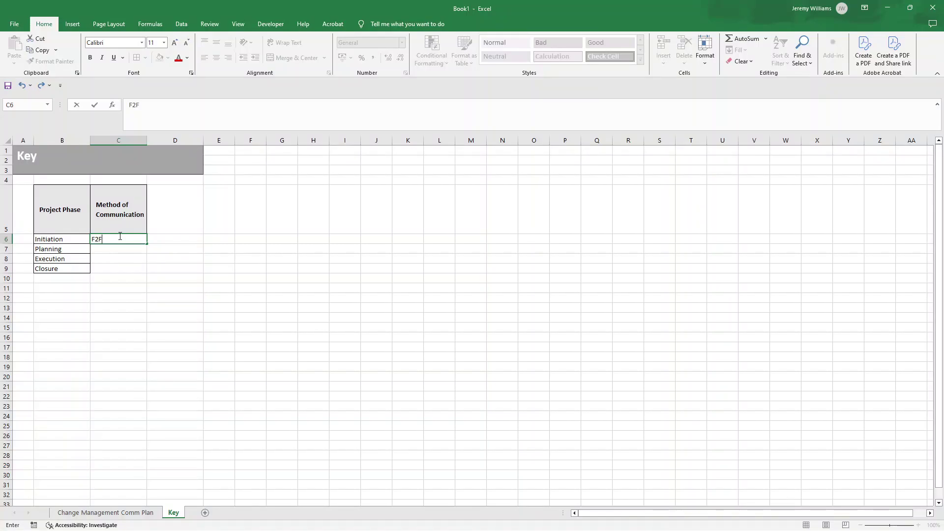
type("ce to Face")
key("Return")
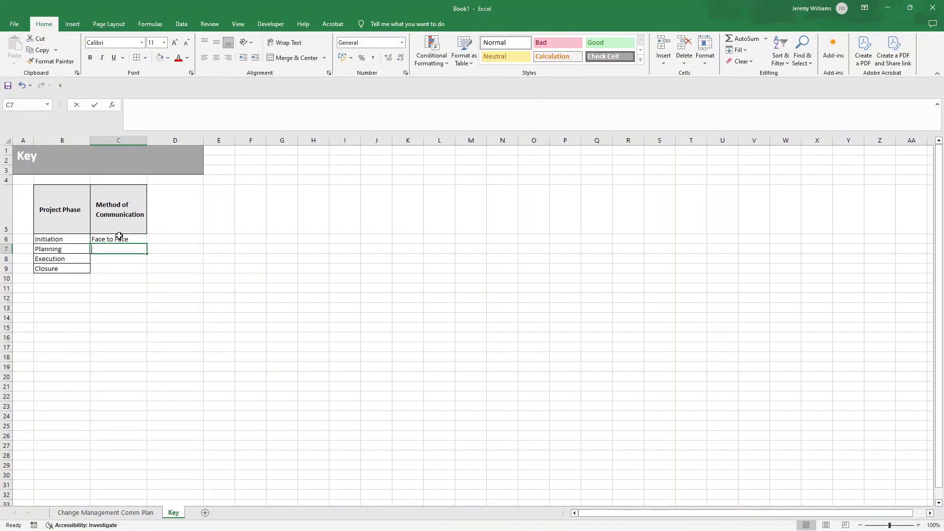
type("Meeting")
key("Return")
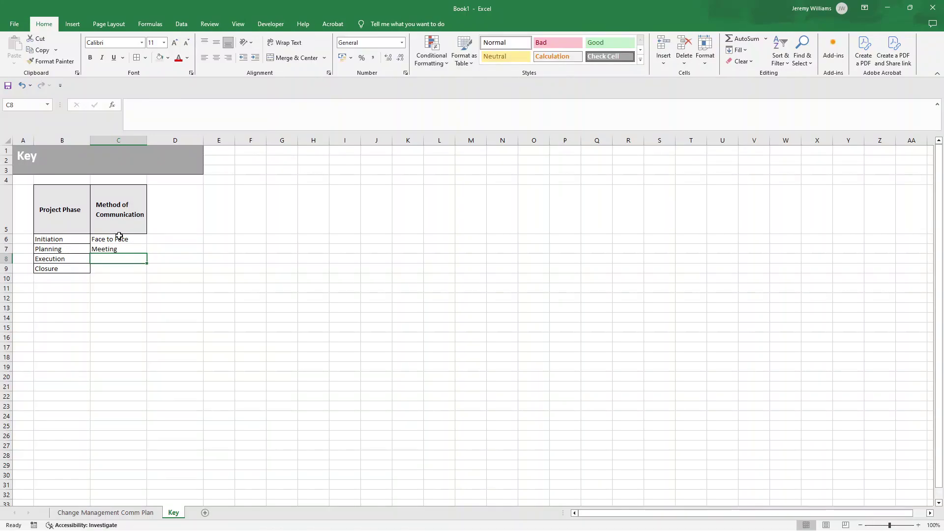
type("News")
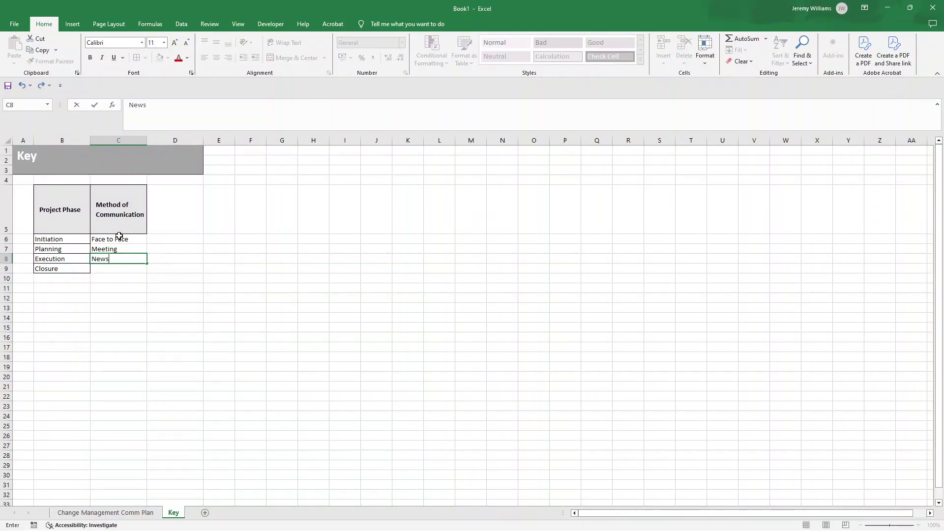
type("letter")
key("Return")
type("Bullet")
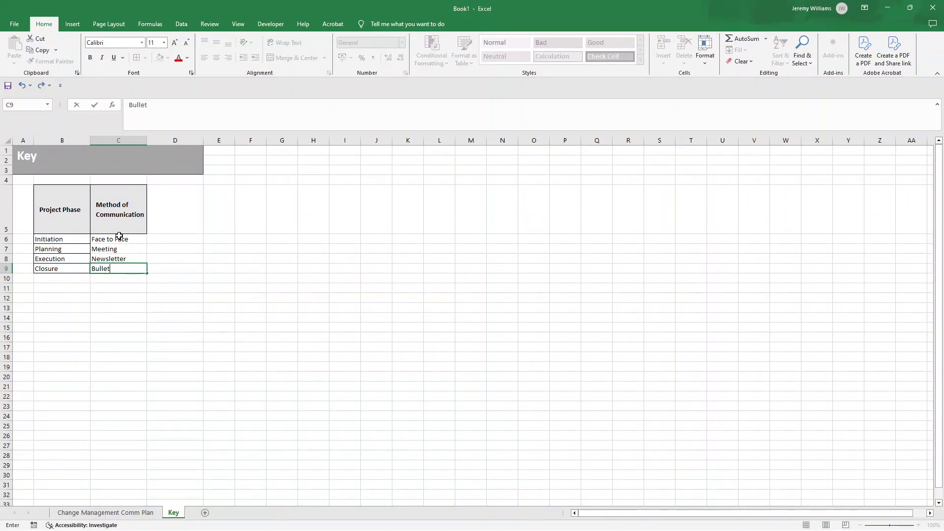
type("in")
key("Return")
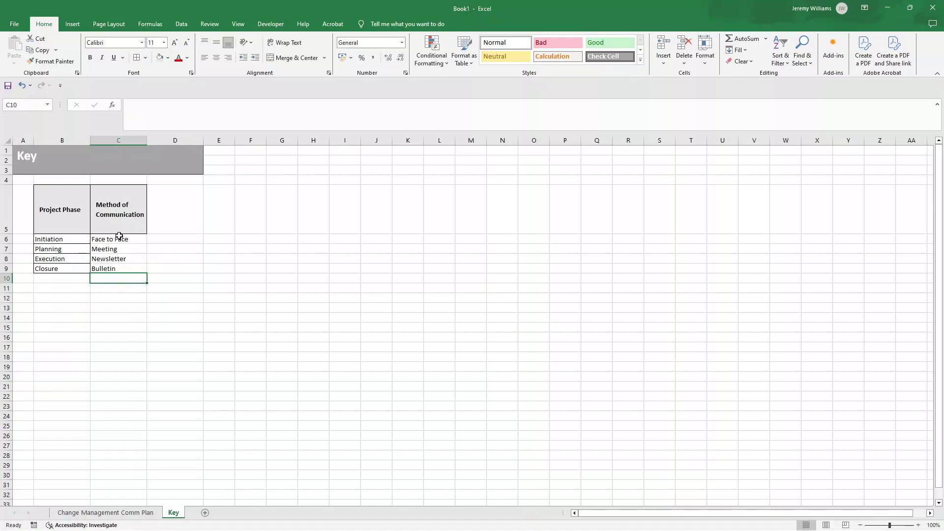
type("Phone Ca")
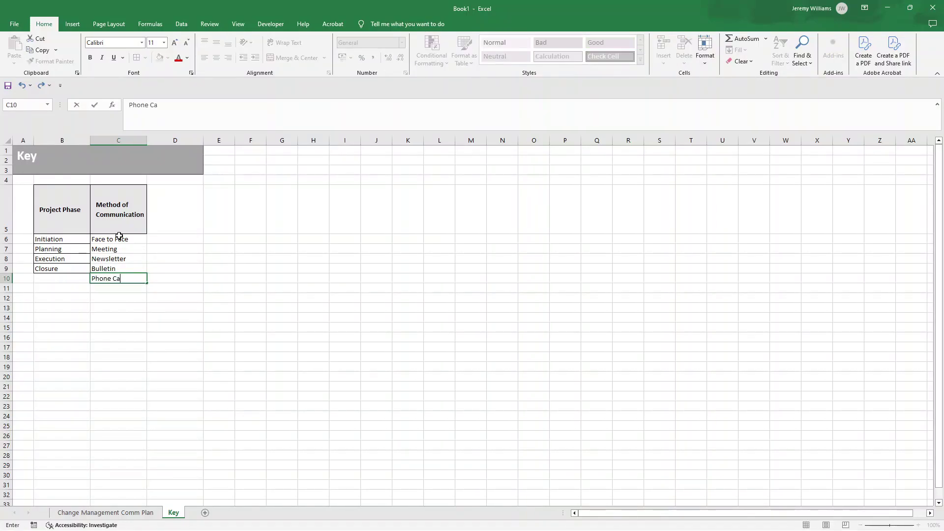
type("ll")
key("Return")
type("Email")
key("Return")
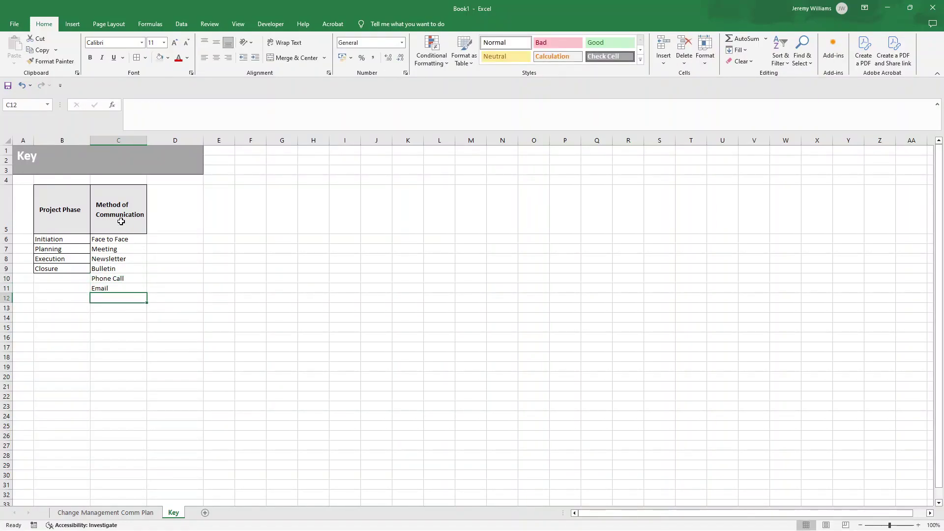
Border the methods list C5:C11 and hide the Key sheet's gridlines
left_click_drag(120, 221, 140, 289)
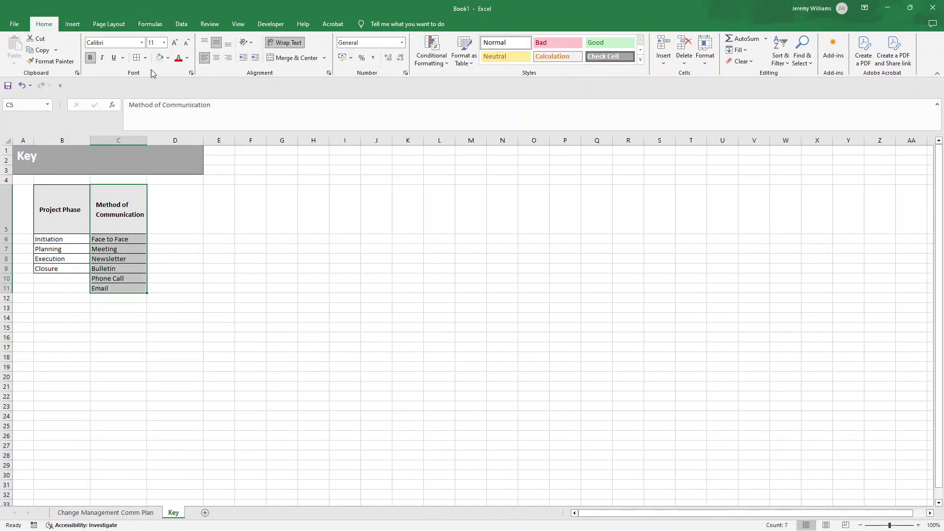
left_click(238, 24)
left_click(114, 49)
left_click(306, 230)
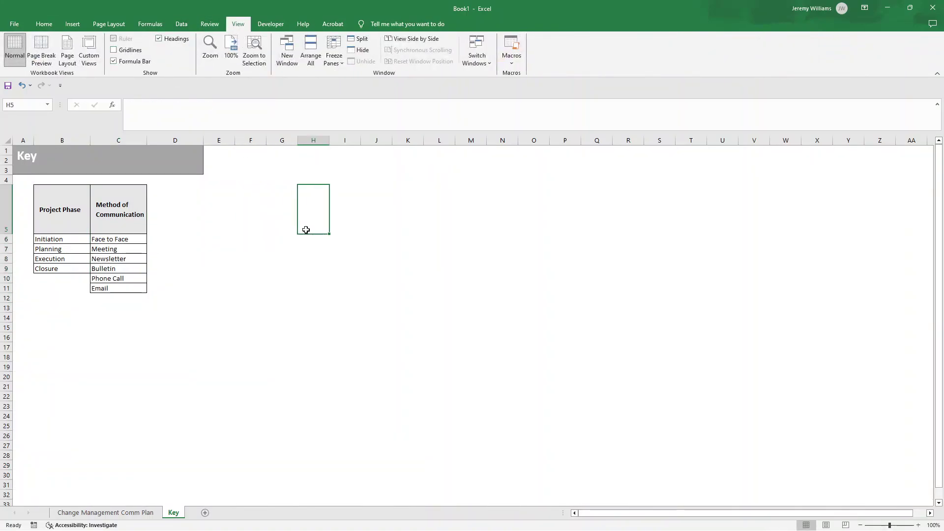
Give Project Phase cells C9:C30 a List validation sourced from Key!$B$6:$B$9
left_click(134, 514)
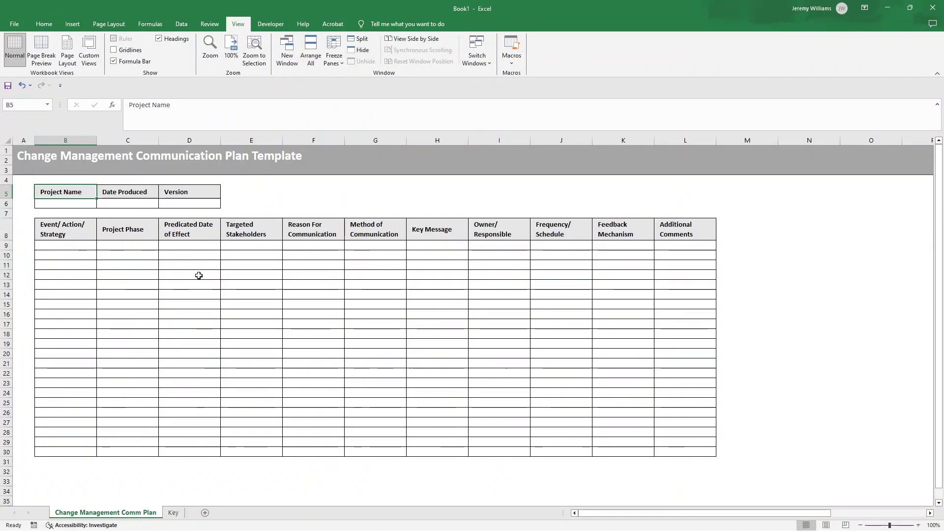
left_click(128, 246)
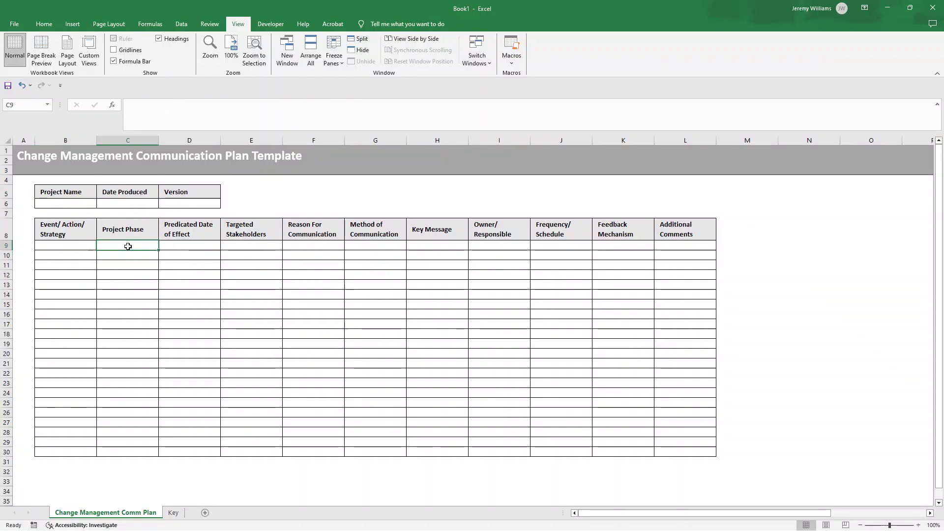
left_click_drag(129, 246, 149, 453)
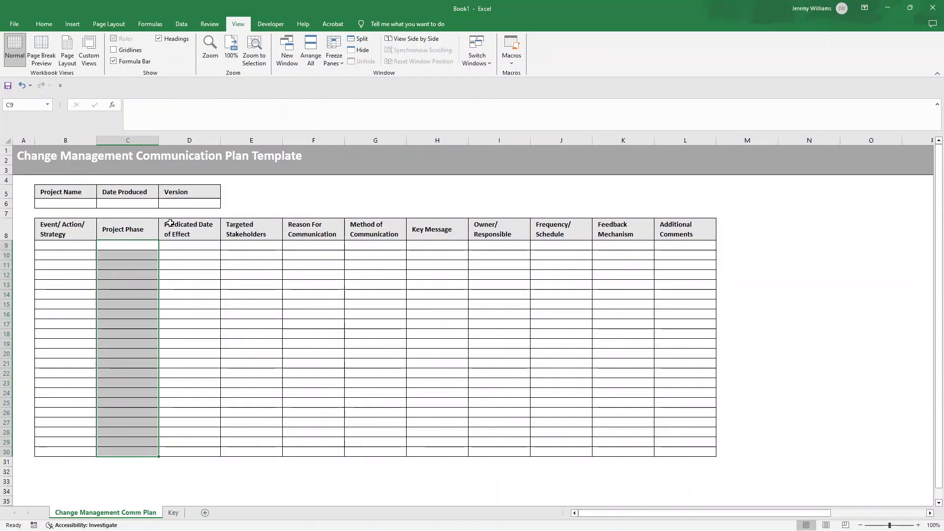
left_click(186, 27)
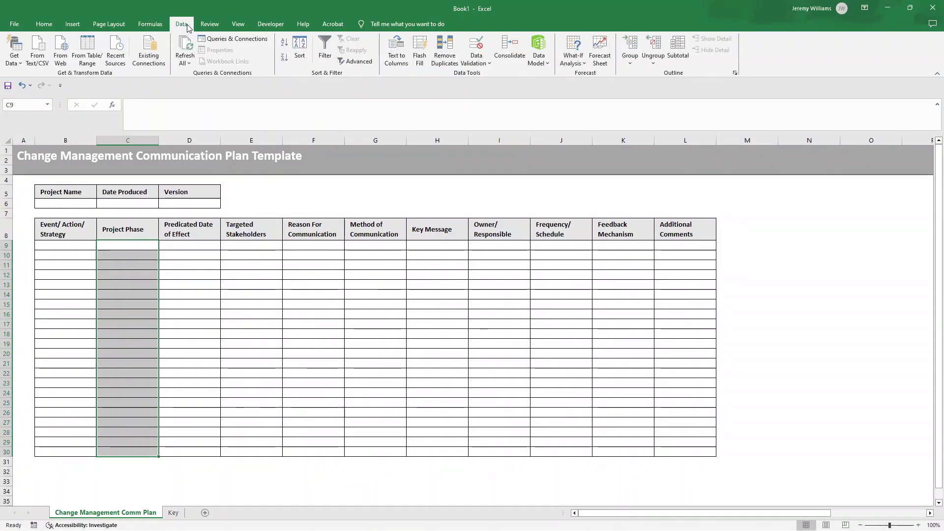
left_click(477, 60)
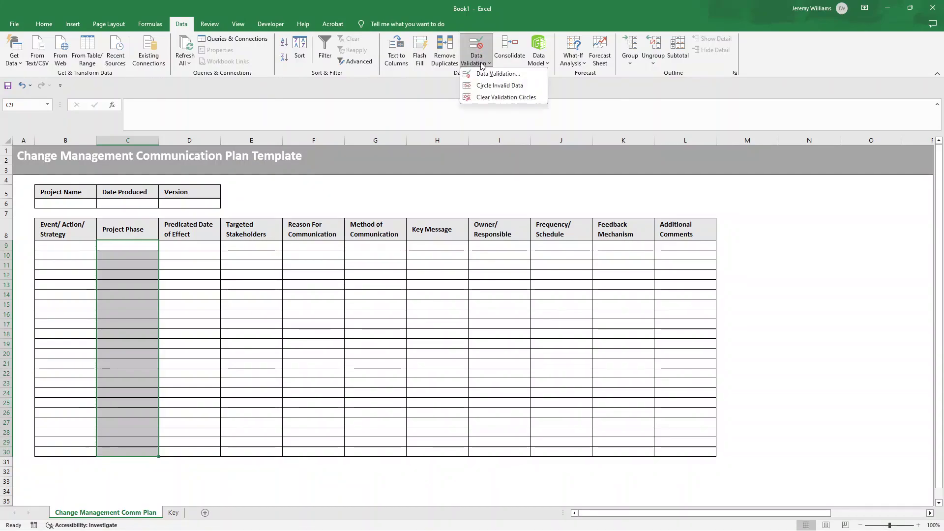
left_click(488, 75)
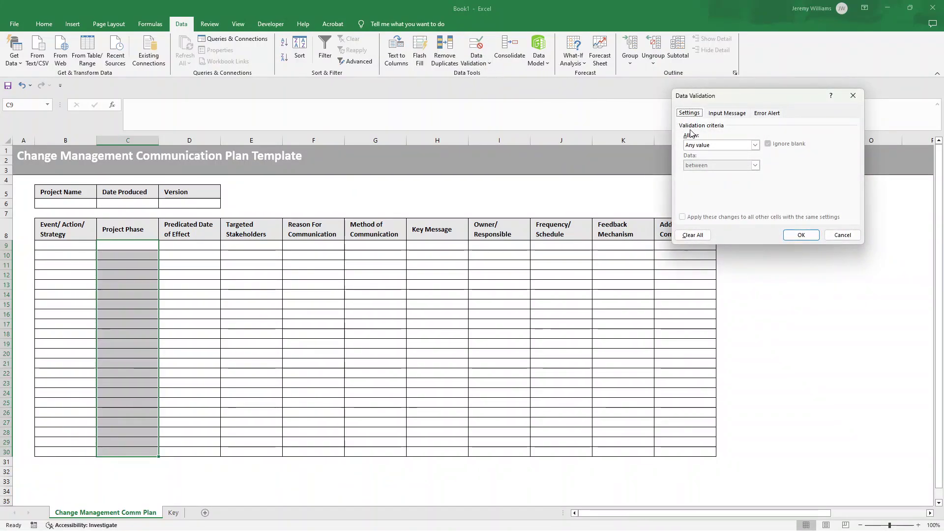
left_click(729, 146)
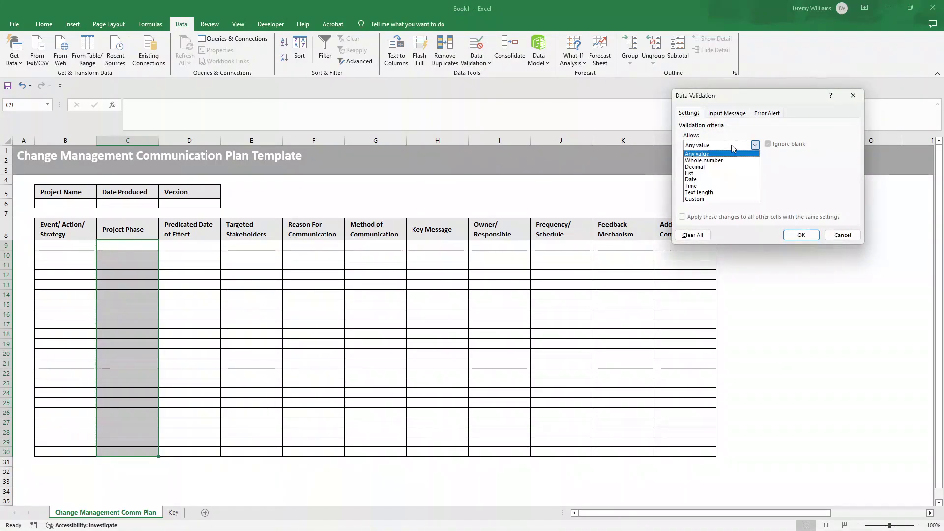
left_click(713, 175)
left_click(714, 185)
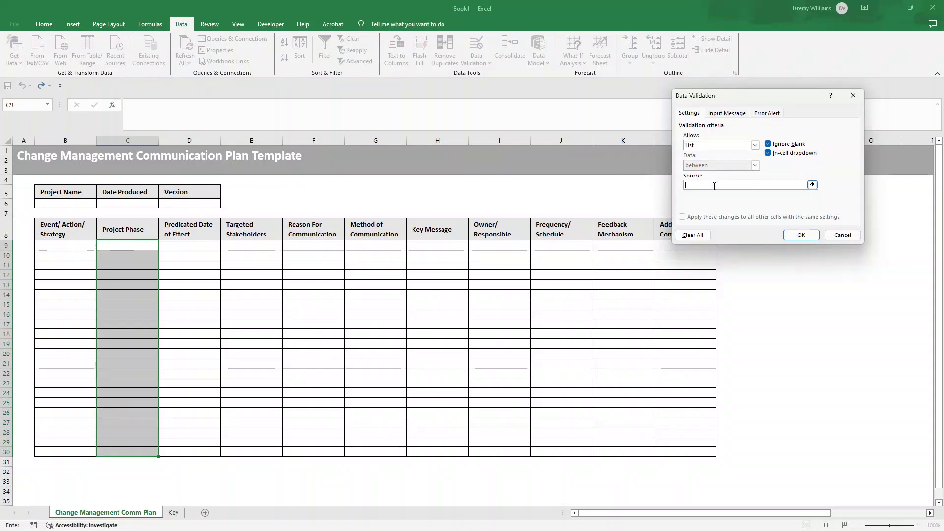
left_click(173, 512)
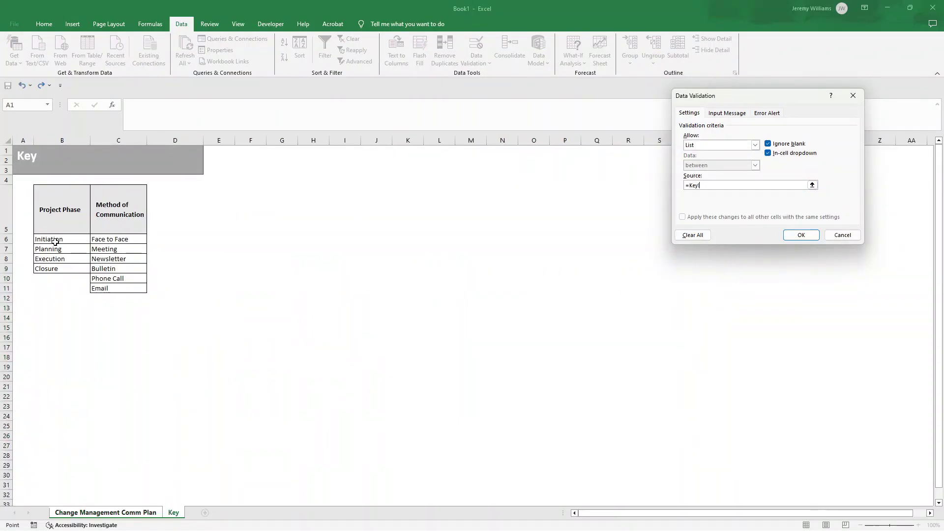
left_click_drag(55, 240, 59, 268)
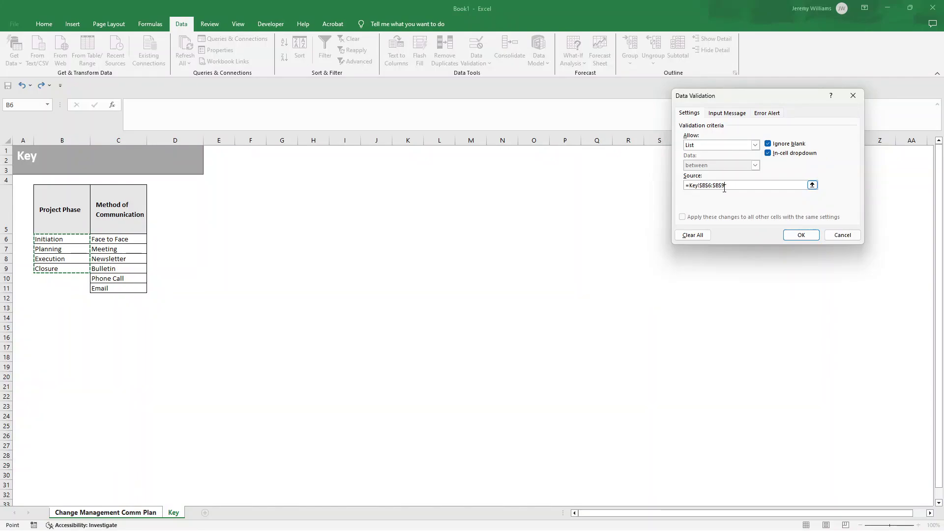
left_click(801, 235)
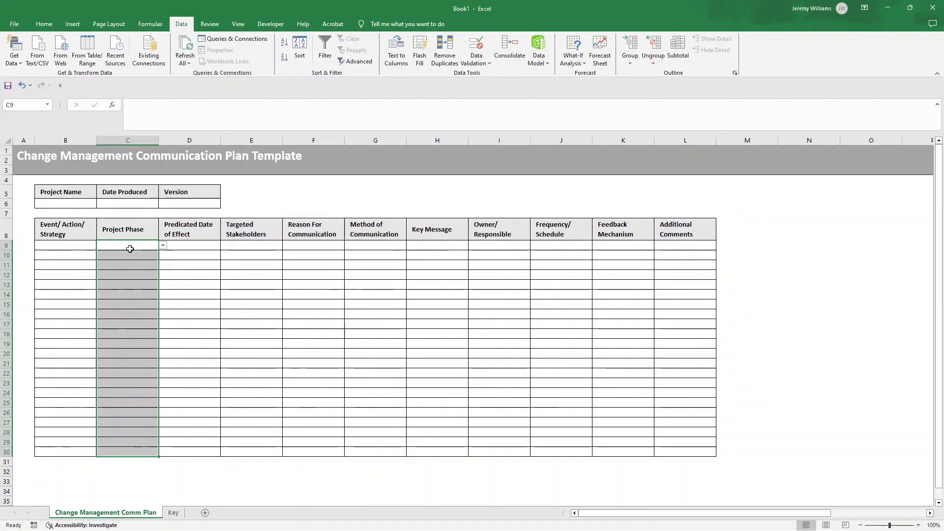
left_click(132, 255)
left_click(163, 255)
key("Escape")
left_click(147, 305)
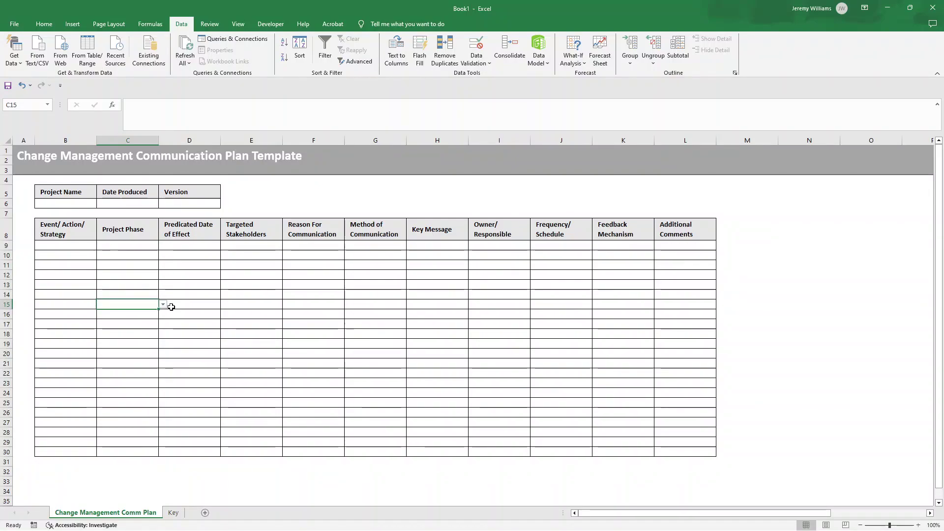
left_click(168, 305)
left_click(154, 305)
left_click(163, 305)
left_click(137, 324)
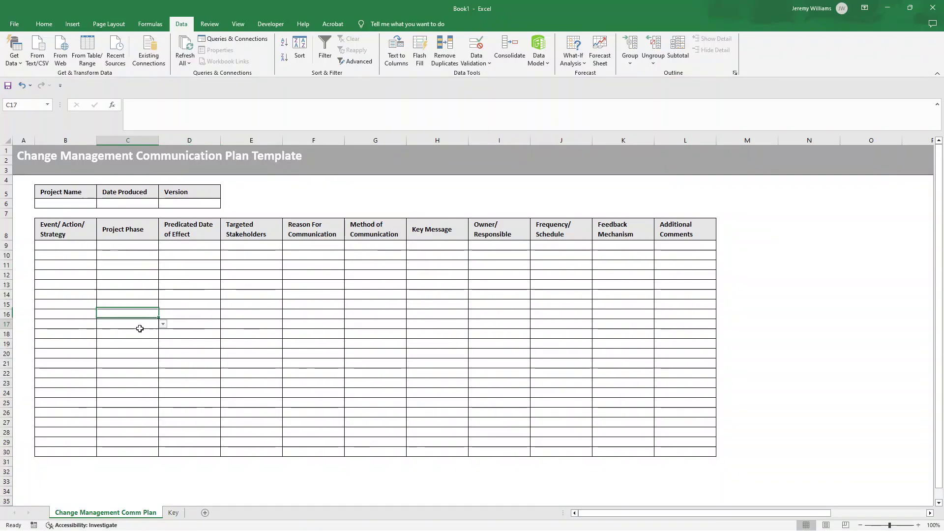
left_click(162, 324)
left_click(138, 363)
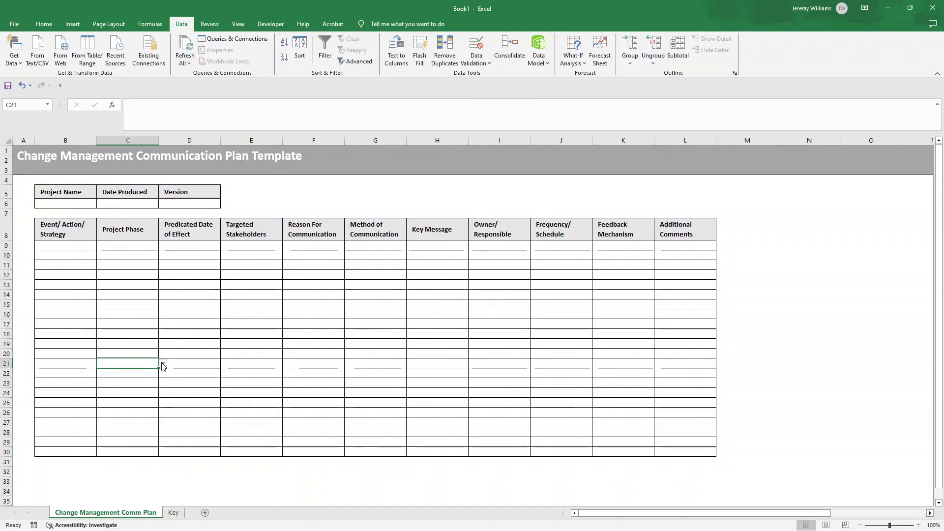
left_click(139, 245)
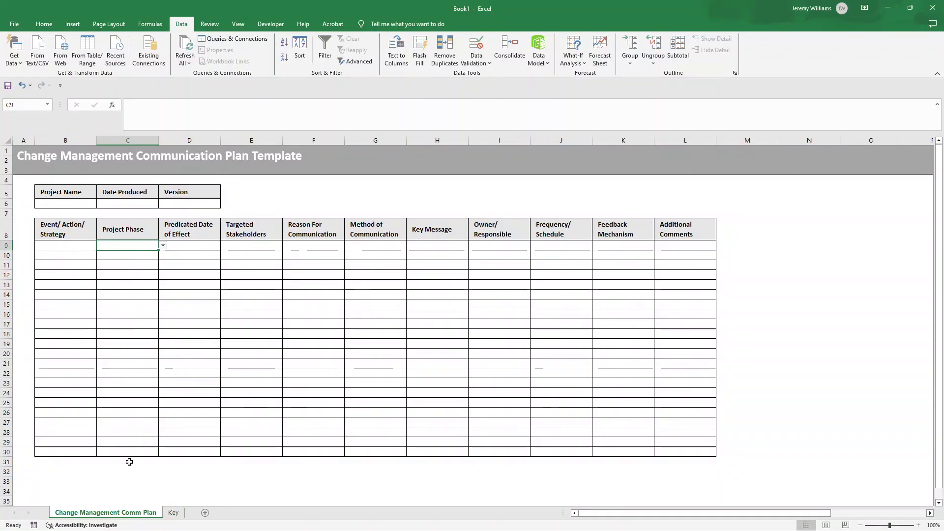
left_click(124, 490)
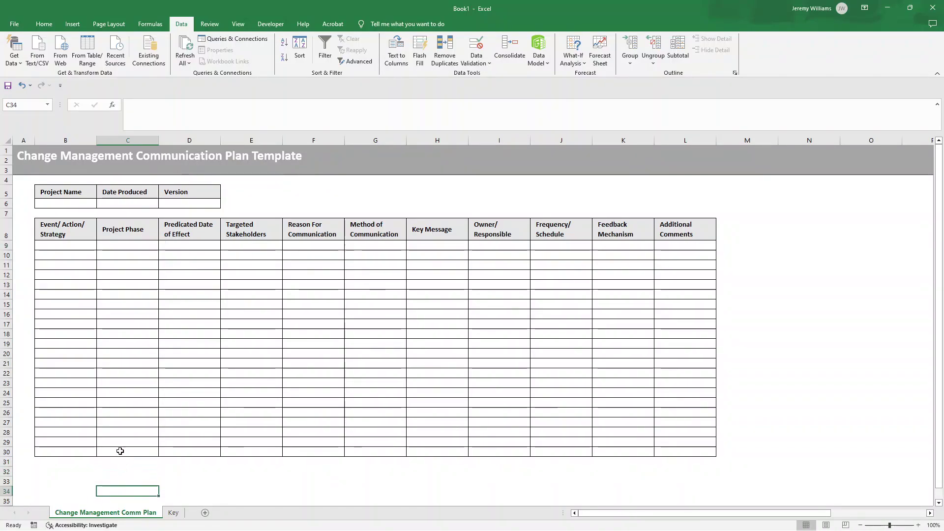
scroll(120, 448, "down", 3)
left_click(119, 406)
key("Down")
key("Down")
key("Up")
key("Up")
key("Up")
key("Up")
key("Up")
key("Up")
key("Up")
key("Up")
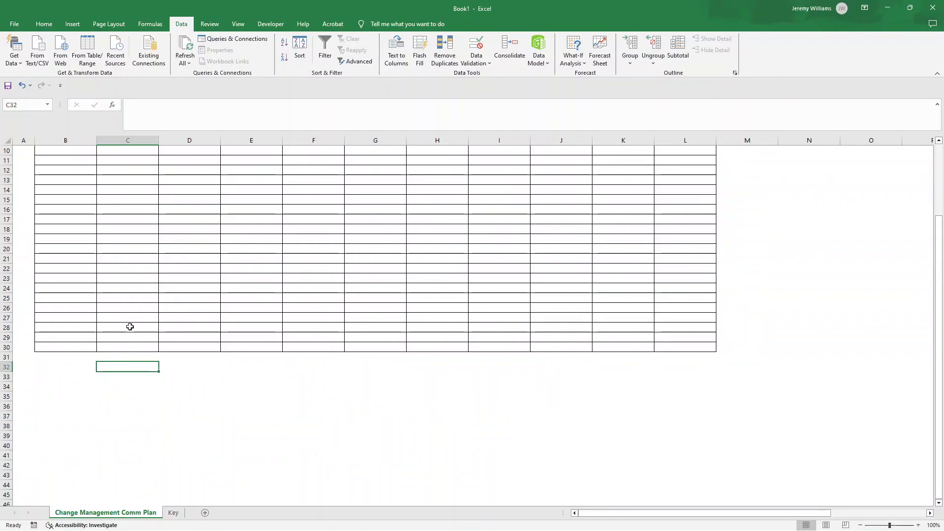
scroll(136, 365, "up", 3)
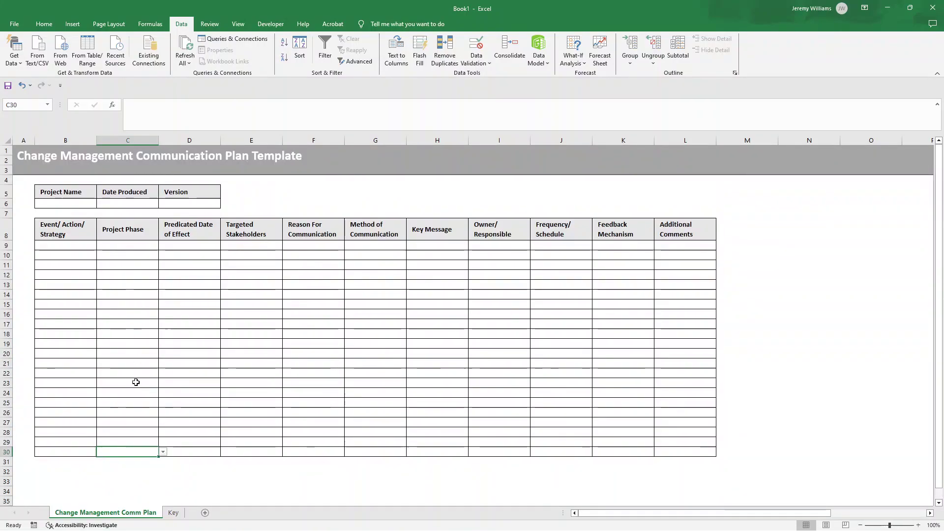
key("Down")
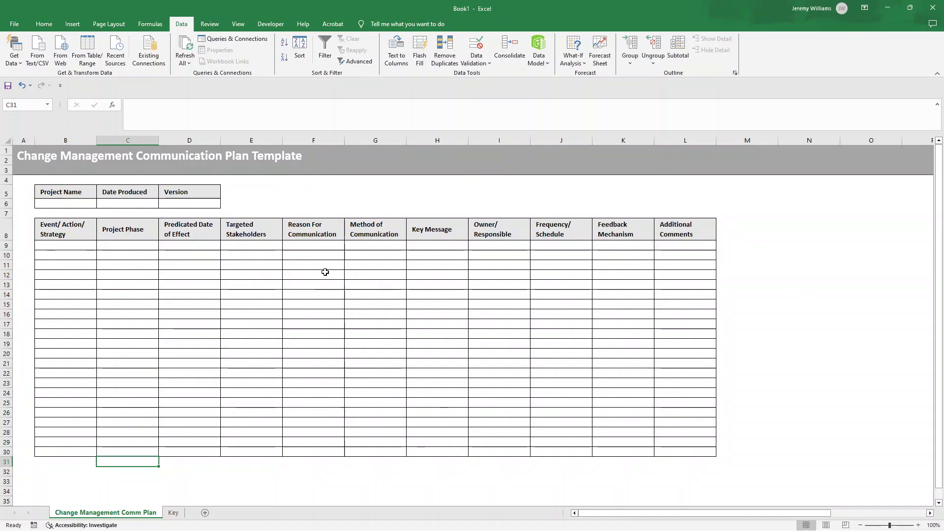
Apply List validation to column G with source Key!$C$6:$C$11
left_click(394, 138)
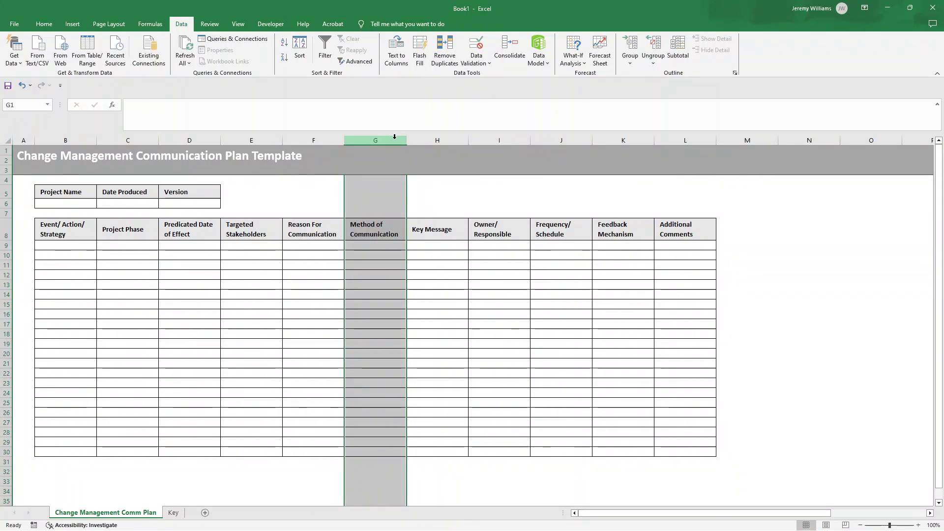
left_click(471, 64)
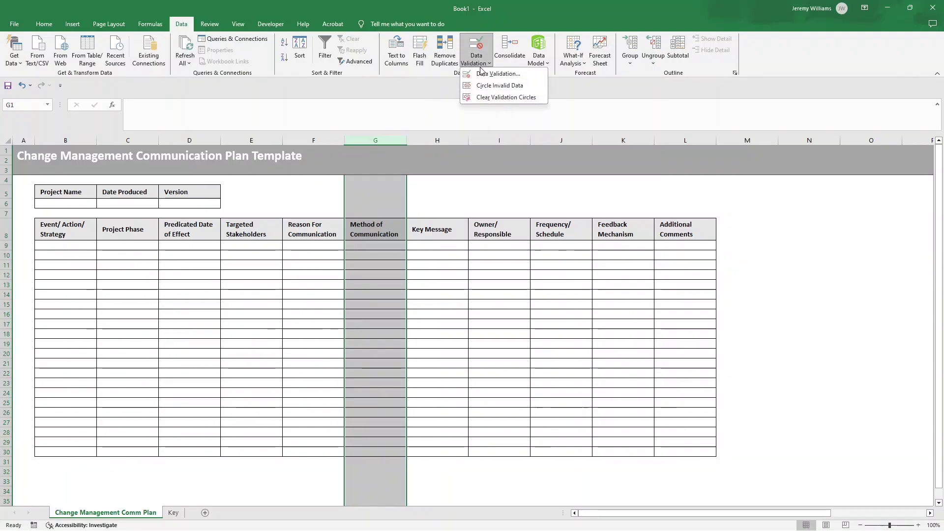
left_click(492, 75)
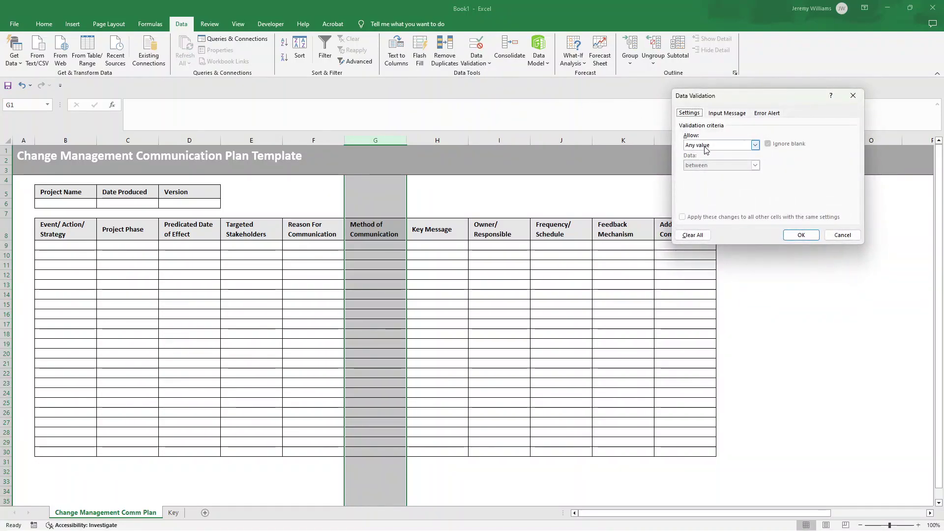
left_click(706, 146)
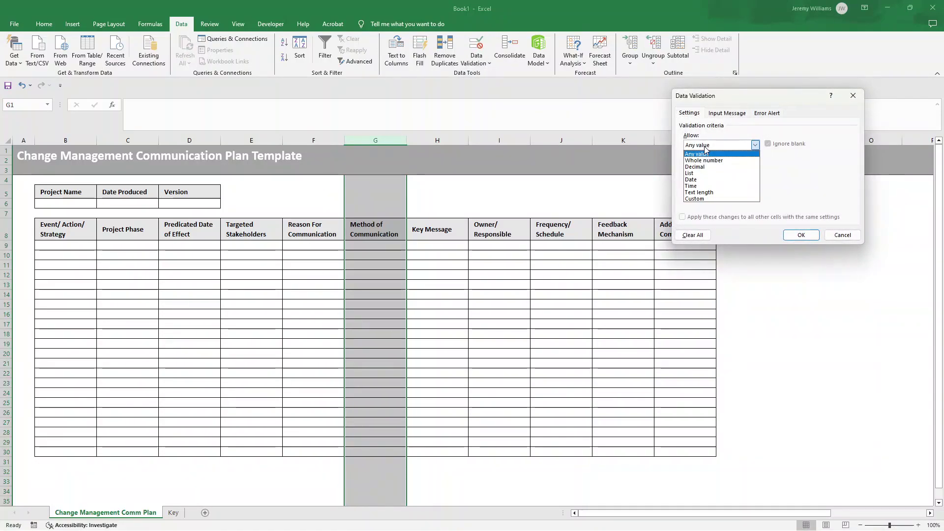
left_click(710, 173)
left_click(740, 186)
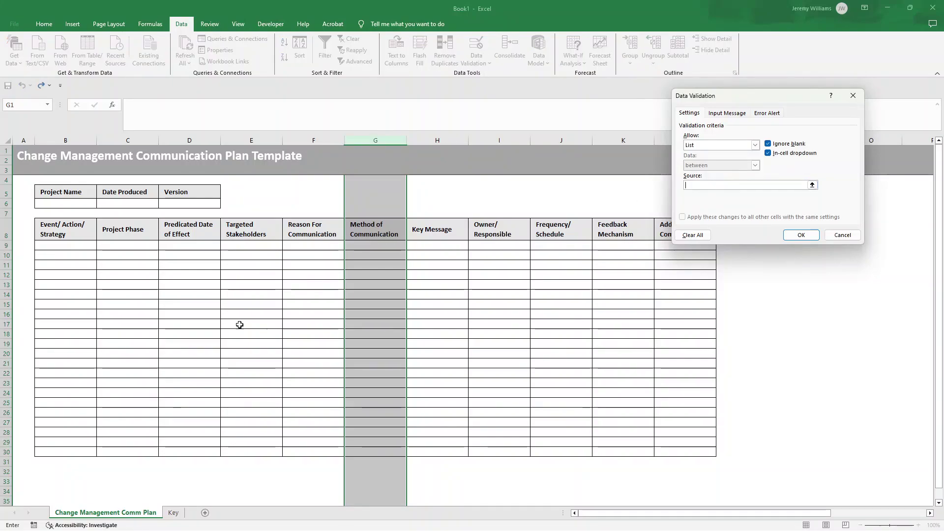
left_click(174, 512)
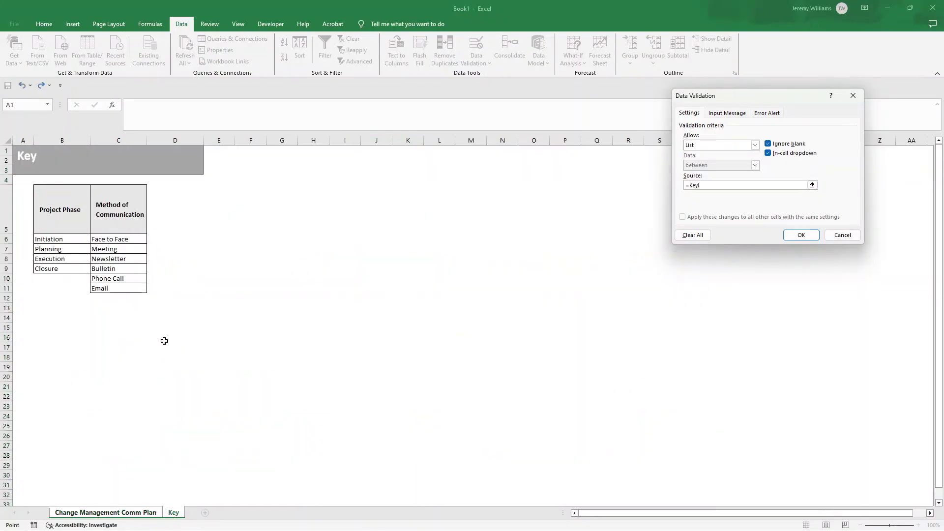
left_click_drag(125, 241, 134, 285)
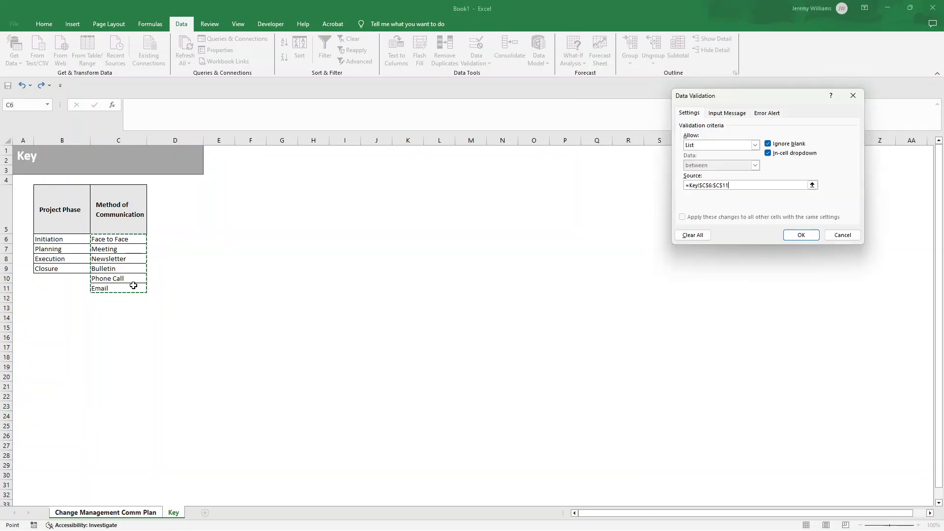
left_click(802, 233)
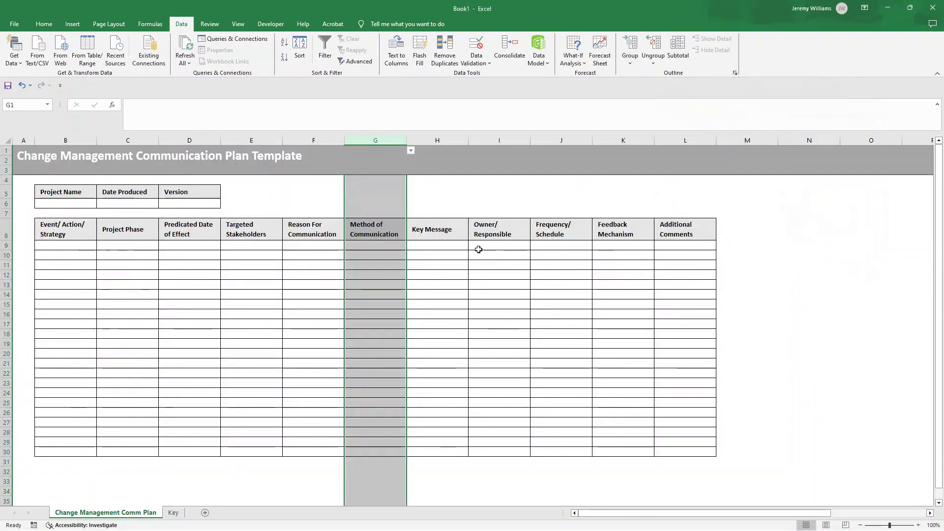
Check several column G cells down the table to confirm the methods dropdown appears
left_click(371, 273)
scroll(376, 320, "down", 3)
left_click(379, 368)
left_click(379, 416)
left_click(380, 464)
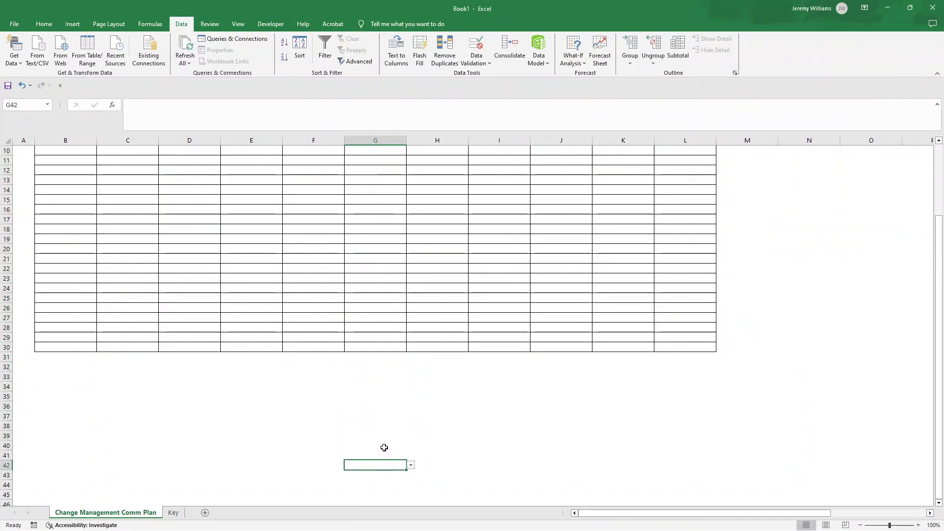
scroll(384, 447, "down", 4)
left_click(396, 445)
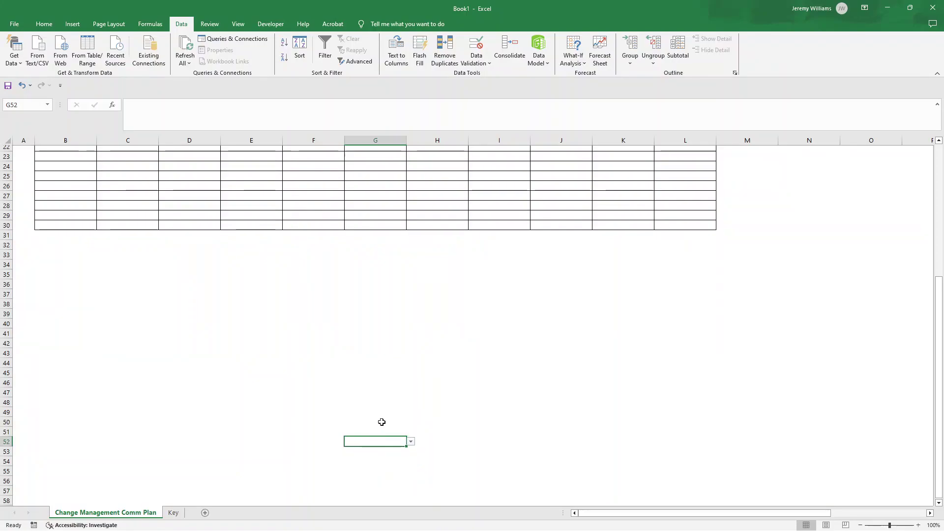
scroll(382, 423, "down", 4)
scroll(380, 425, "up", 11)
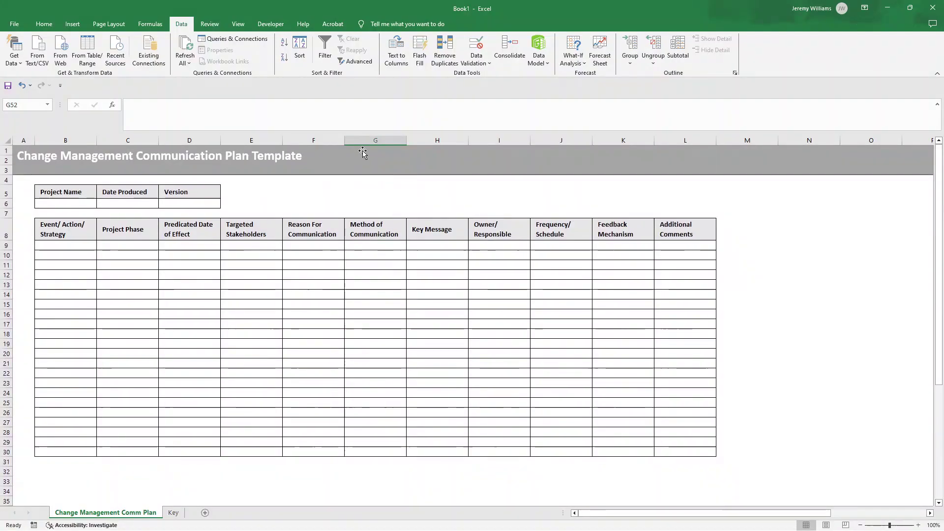
Select G1:G8, the title and header cells that wrongly show the methods dropdown
left_click(377, 152)
left_click(374, 229)
left_click(411, 234)
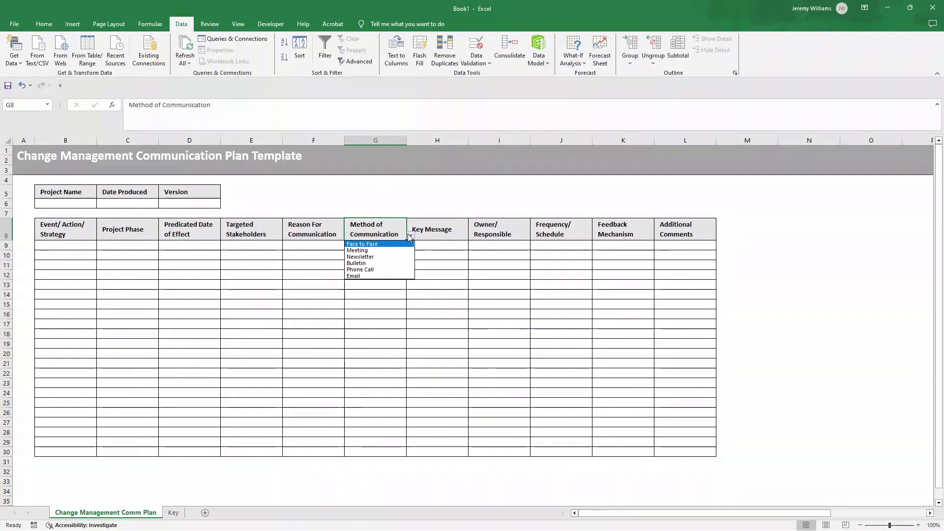
left_click(375, 180)
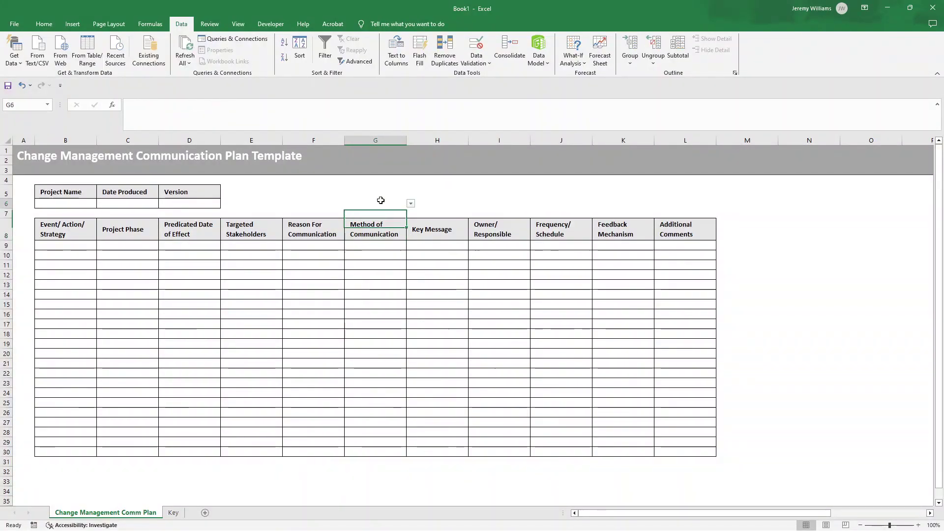
left_click(386, 229)
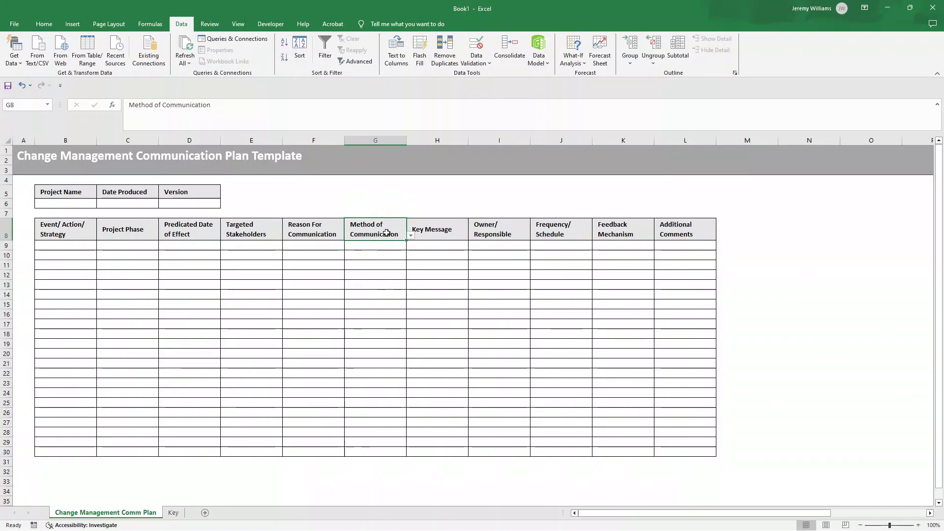
left_click_drag(385, 223, 386, 130)
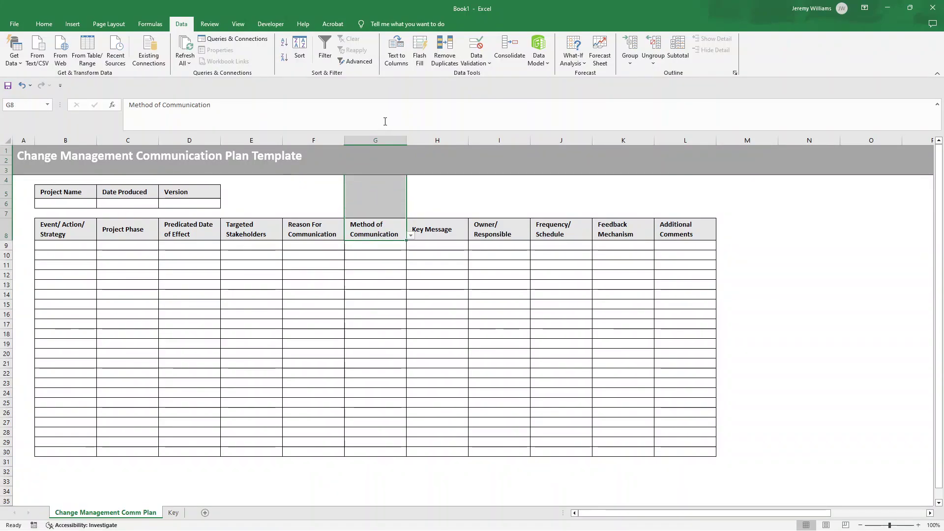
Change the data validation for G1:G8 to Any value so the dropdown is removed
left_click(484, 64)
left_click(492, 75)
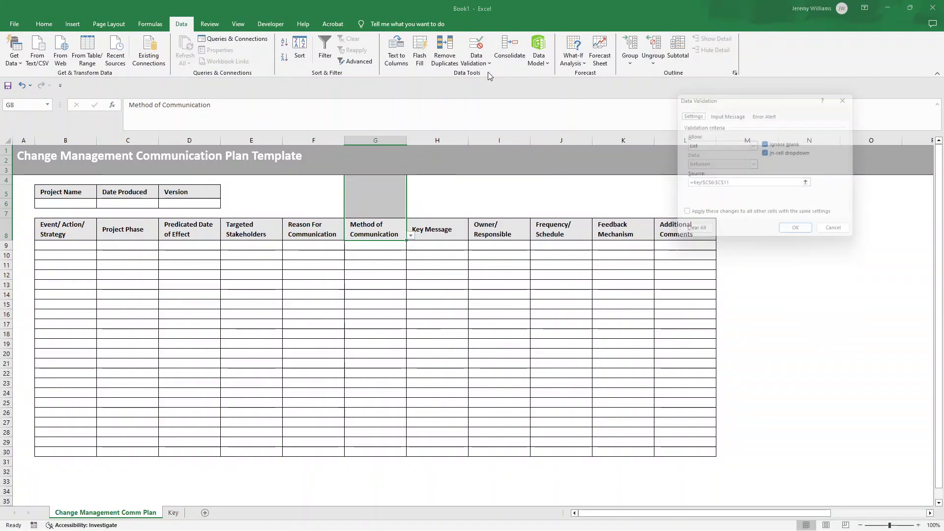
left_click(755, 145)
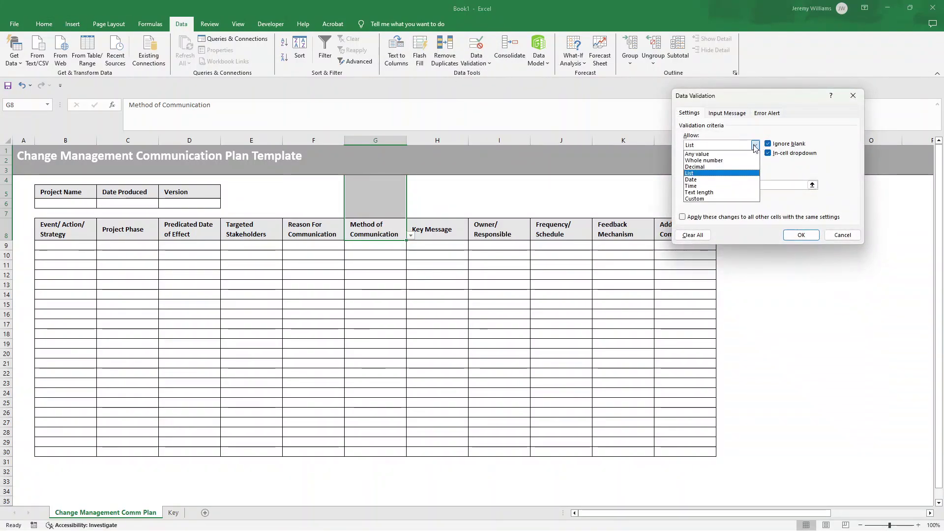
left_click(728, 152)
left_click(801, 235)
Confirm G4 and the header have no dropdown while G9 and lower cells keep it
left_click(376, 180)
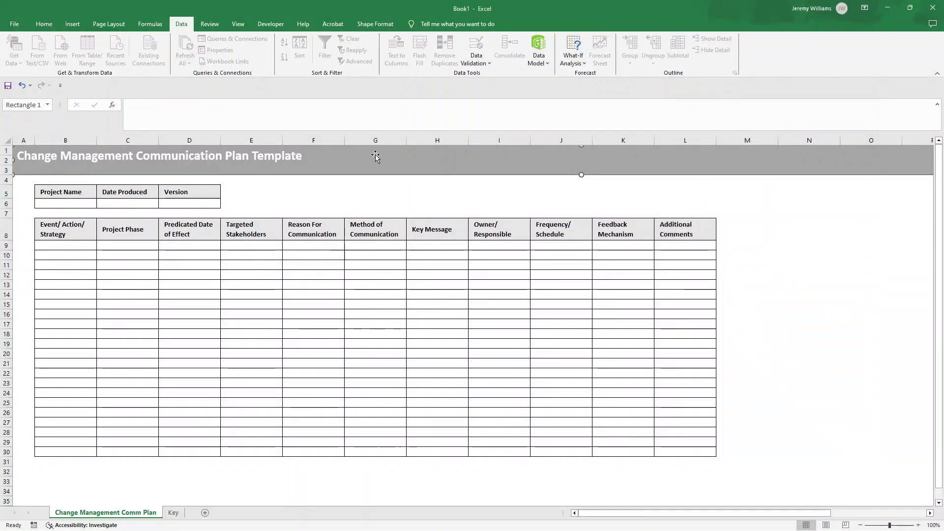
key("Down")
key("Down")
key("Down")
key("Down")
key("Up")
key("Up")
key("Up")
key("Up")
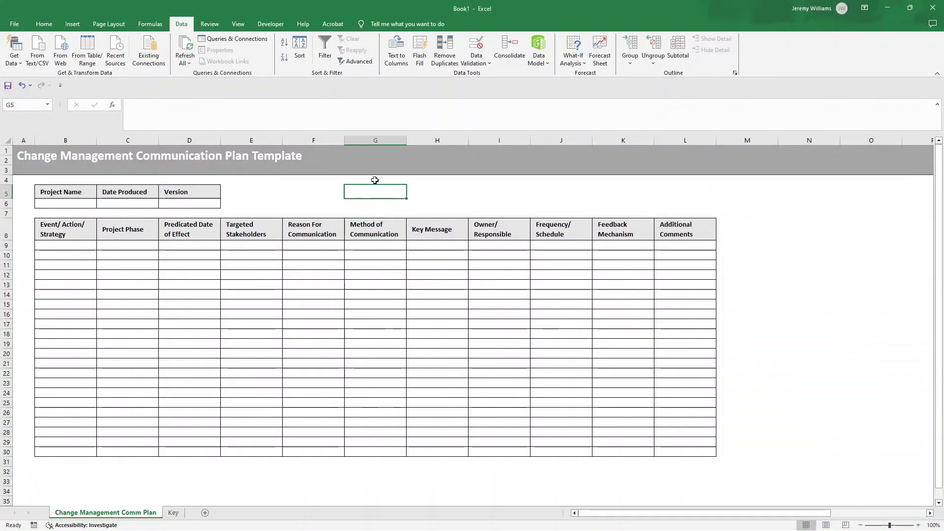
left_click(380, 245)
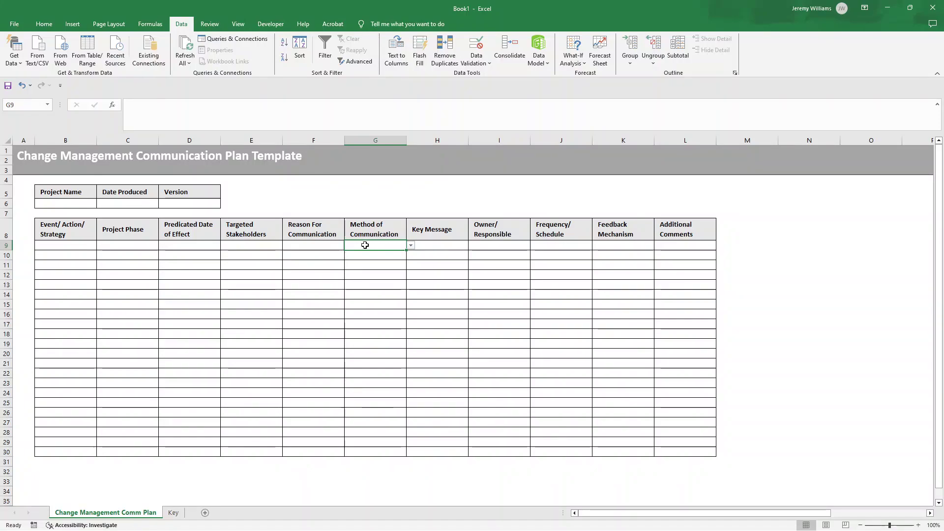
left_click(375, 259)
scroll(379, 284, "down", 4)
left_click(375, 328)
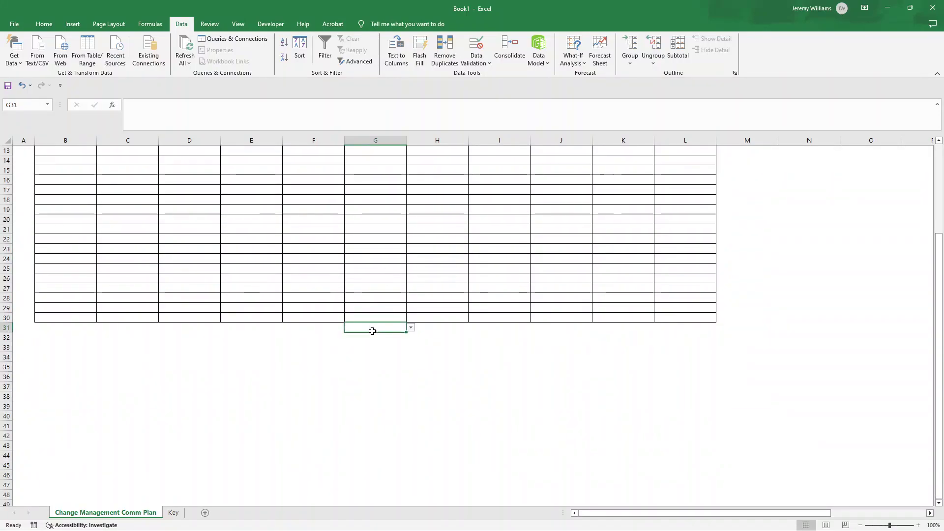
left_click(378, 358)
scroll(378, 344, "up", 4)
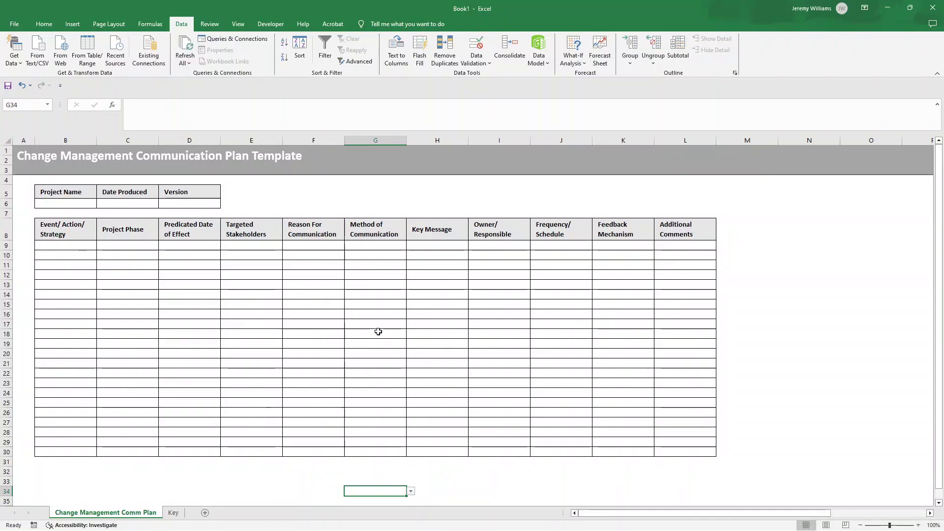
left_click(71, 224)
left_click(126, 227)
left_click(189, 227)
left_click(248, 227)
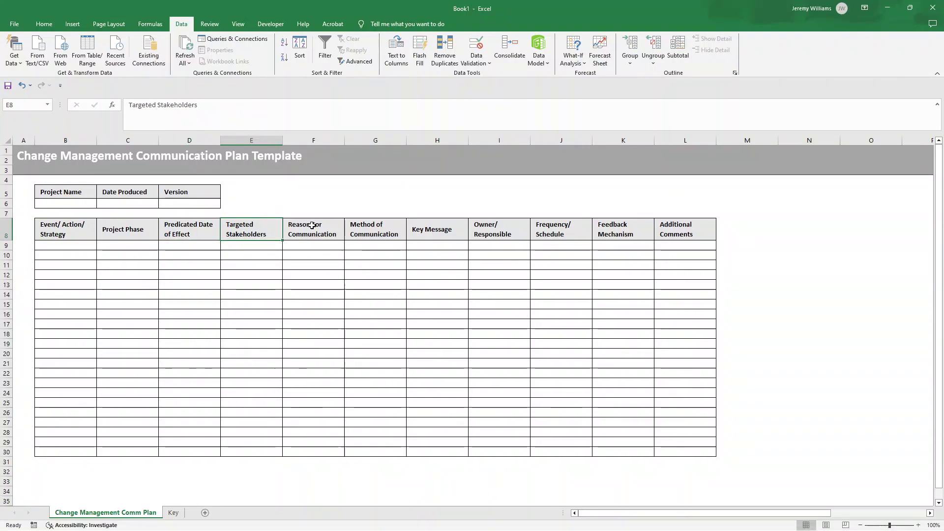
left_click(312, 228)
left_click(391, 227)
left_click(412, 226)
left_click(487, 252)
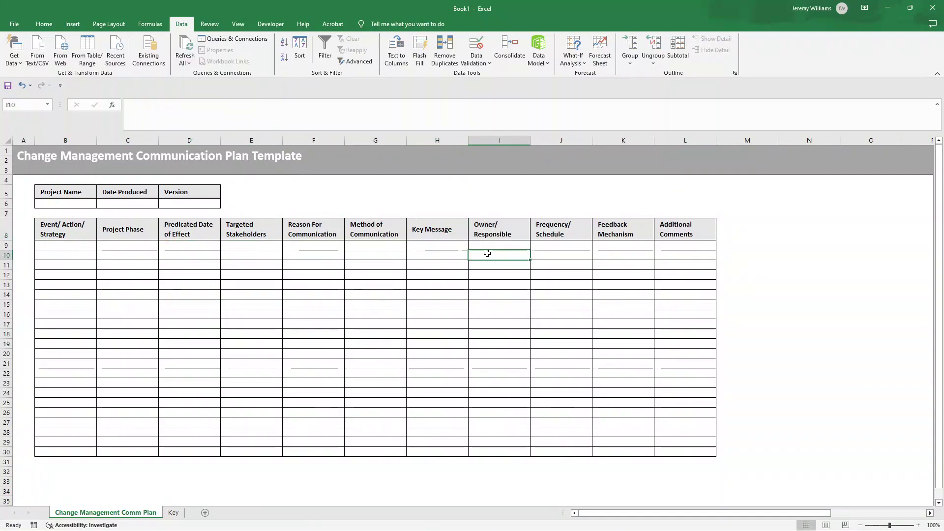
left_click(432, 254)
left_click(376, 246)
left_click(42, 246)
left_click(105, 245)
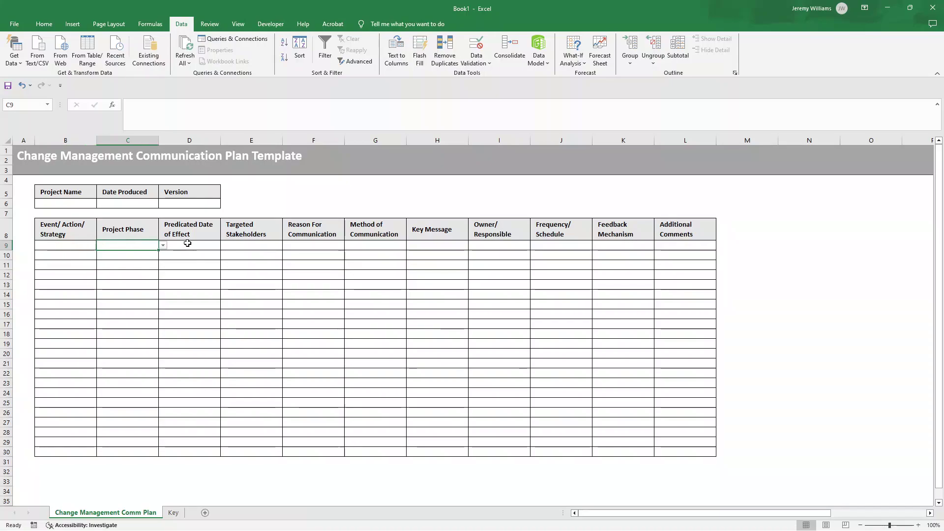
left_click(186, 244)
left_click(270, 238)
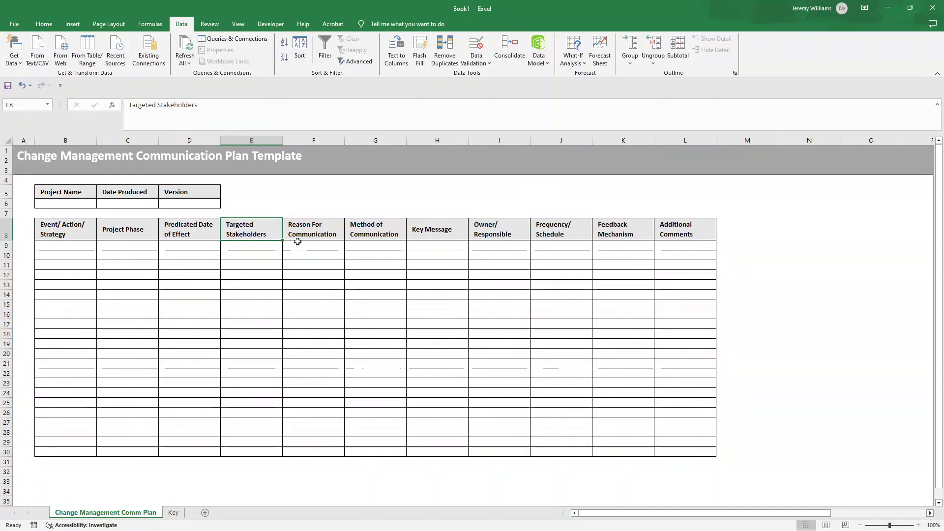